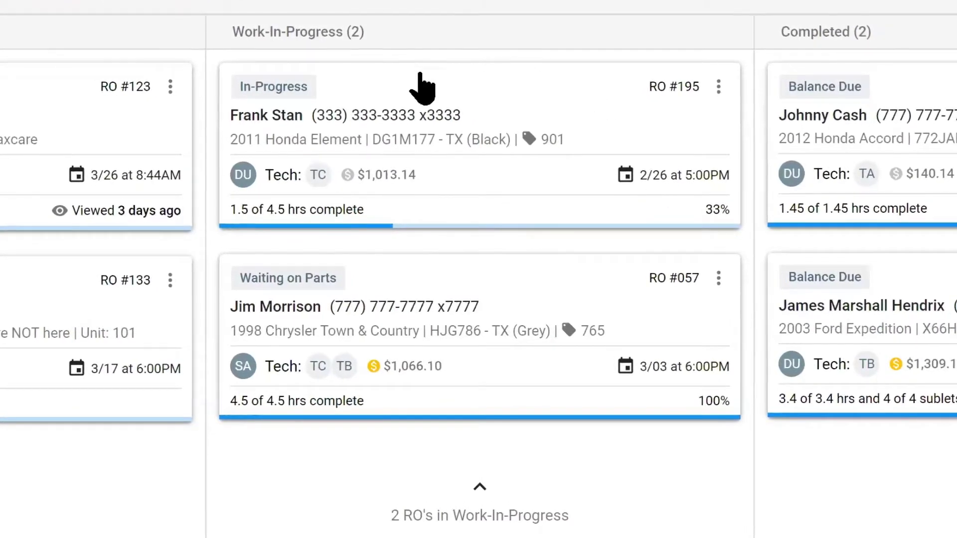
# Open the in-progress repair order for the 2011 Honda Element, check its key tag and view the labelled navigation menu
pyautogui.click(626, 124)
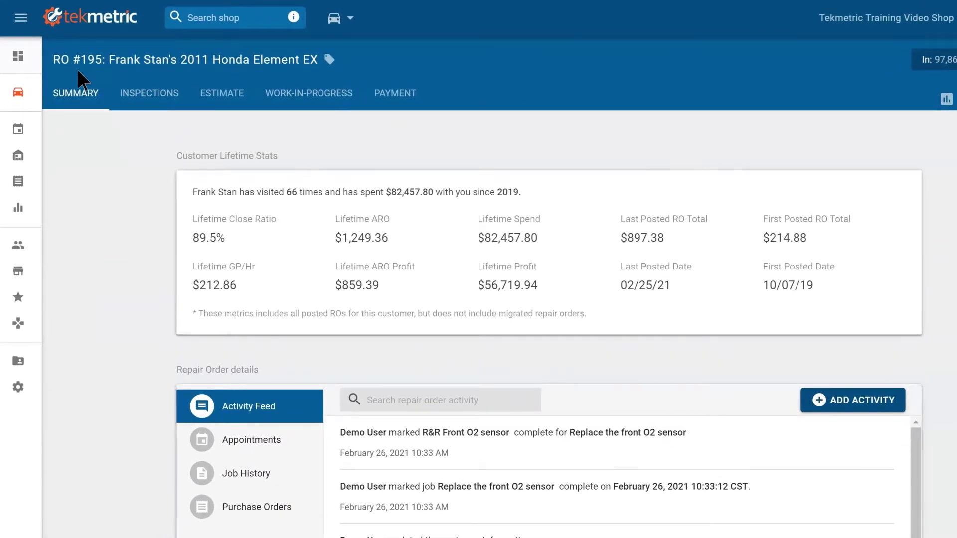
pyautogui.moveTo(328, 64)
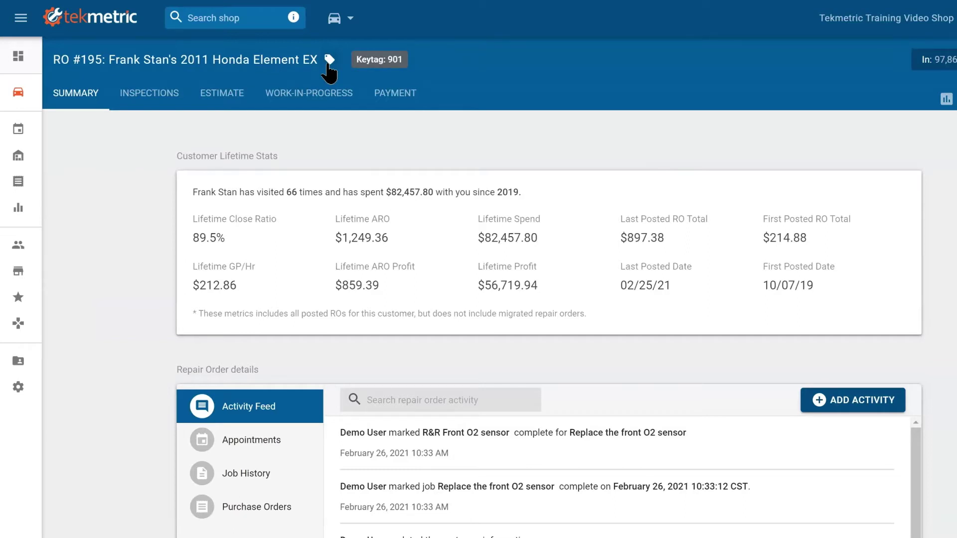
pyautogui.click(20, 18)
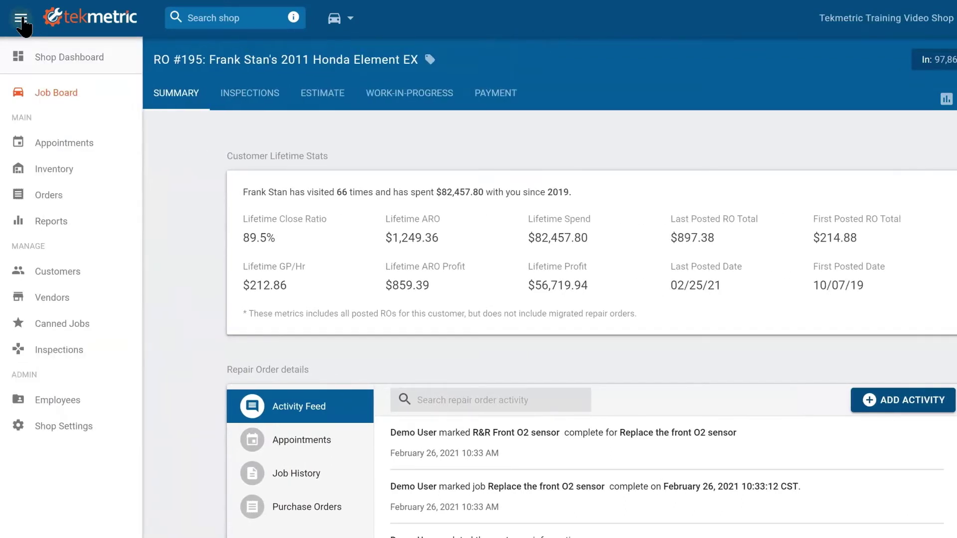
pyautogui.click(21, 20)
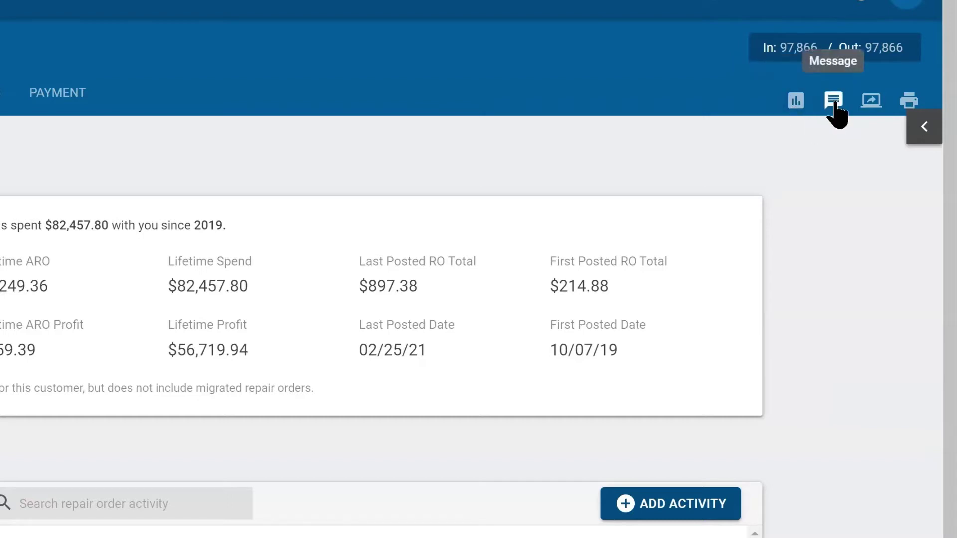
# View the available sharing and printing options for the repair order without choosing any
pyautogui.click(870, 103)
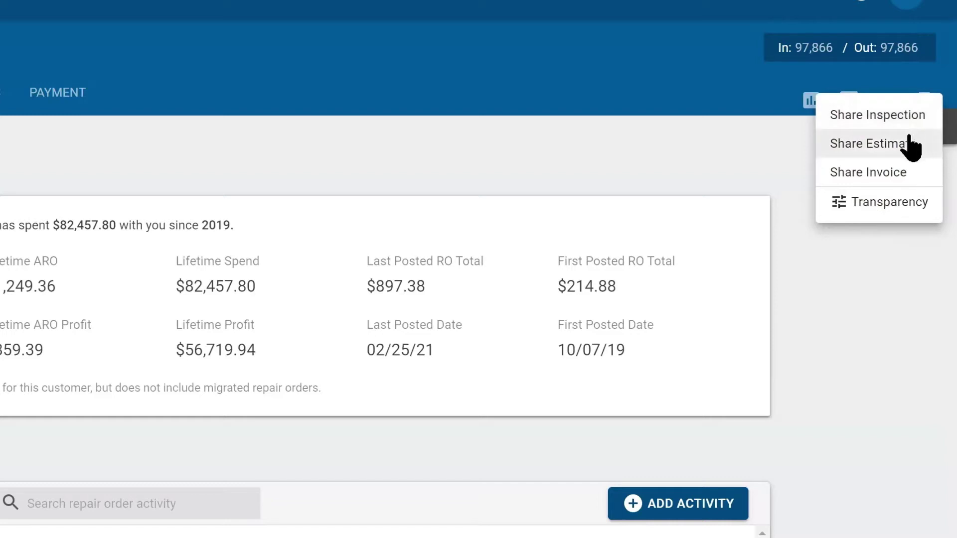
pyautogui.click(758, 157)
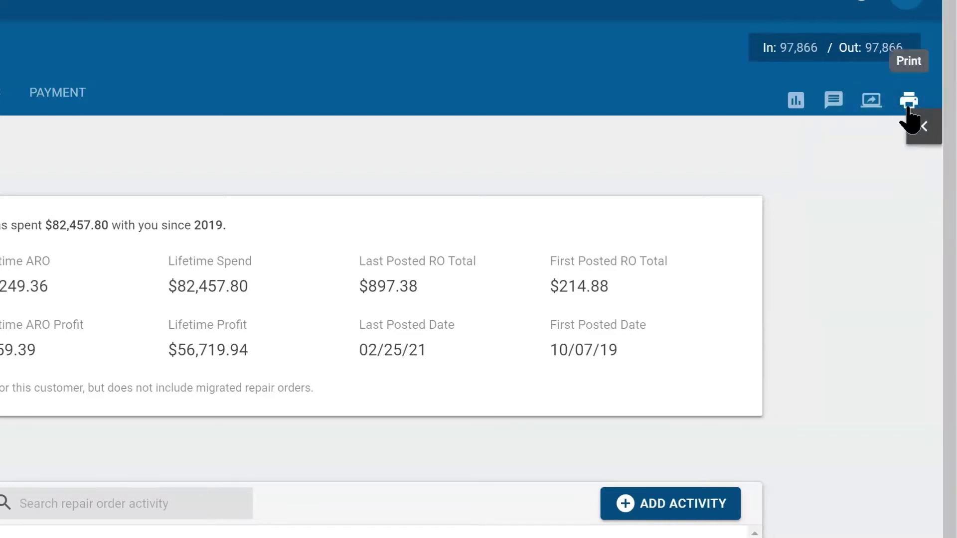
pyautogui.click(908, 104)
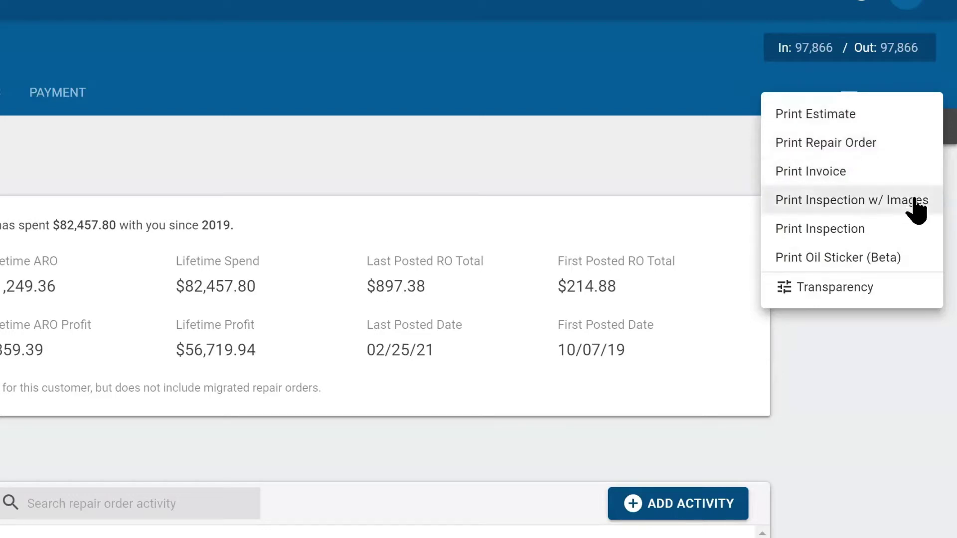
pyautogui.click(761, 107)
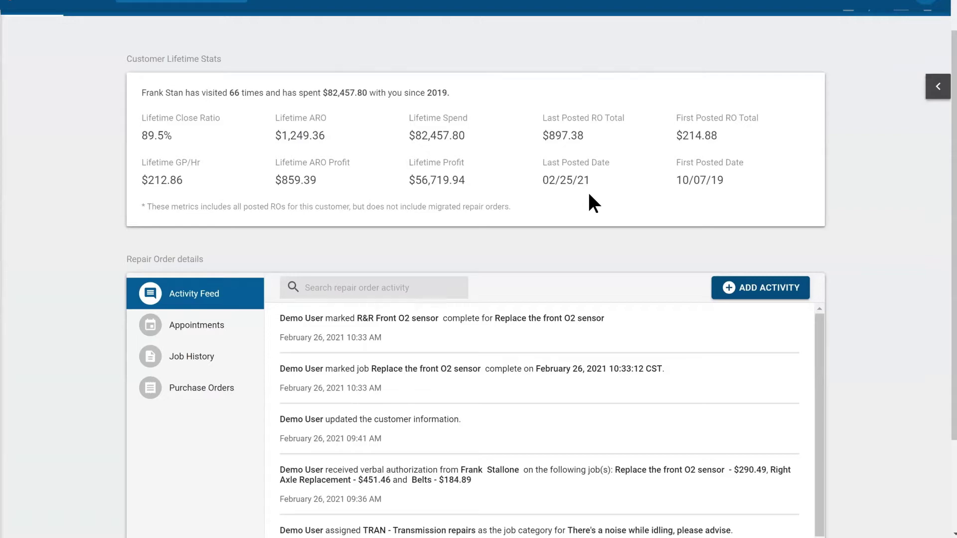
# Examine the repair order's activity feed, including its blank custom activity form, and its appointments
pyautogui.scroll(-3, 414, 243)
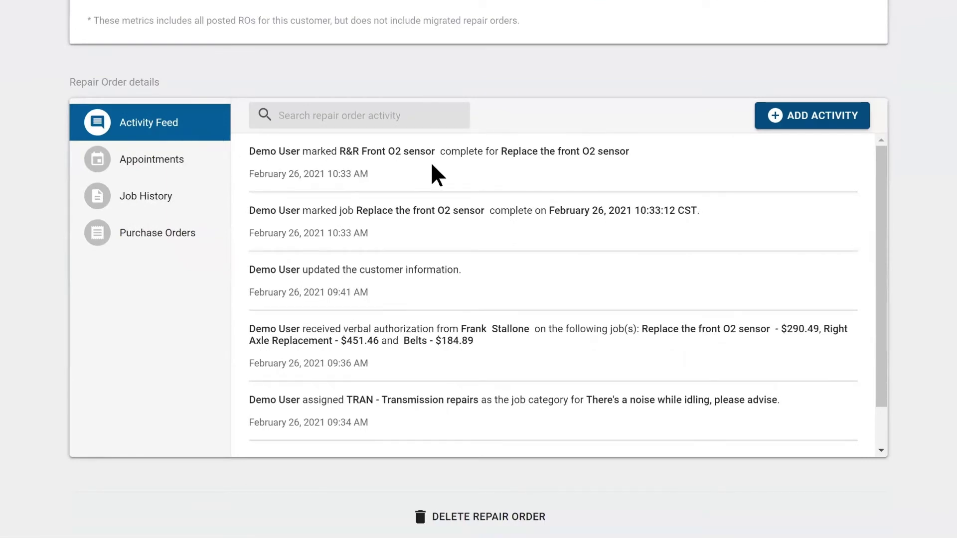
pyautogui.click(829, 115)
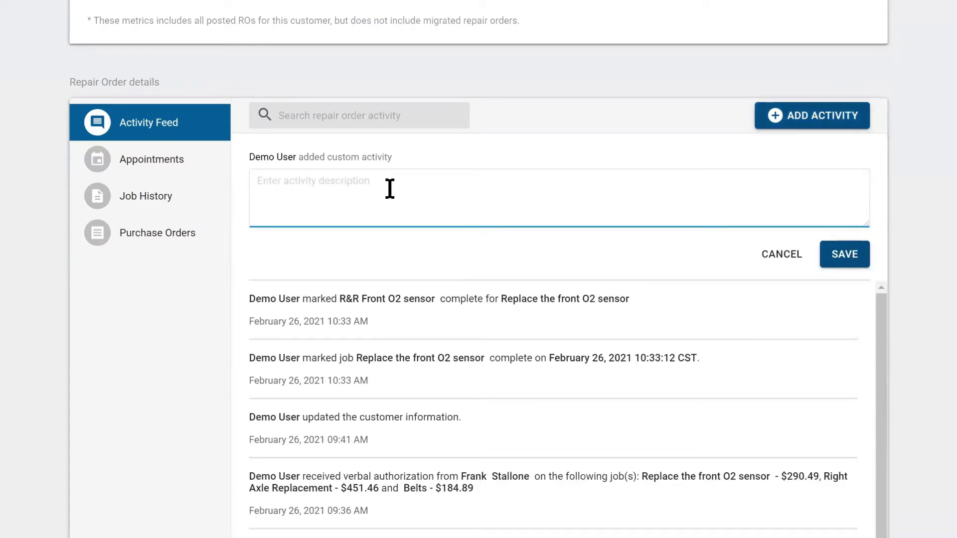
pyautogui.click(791, 258)
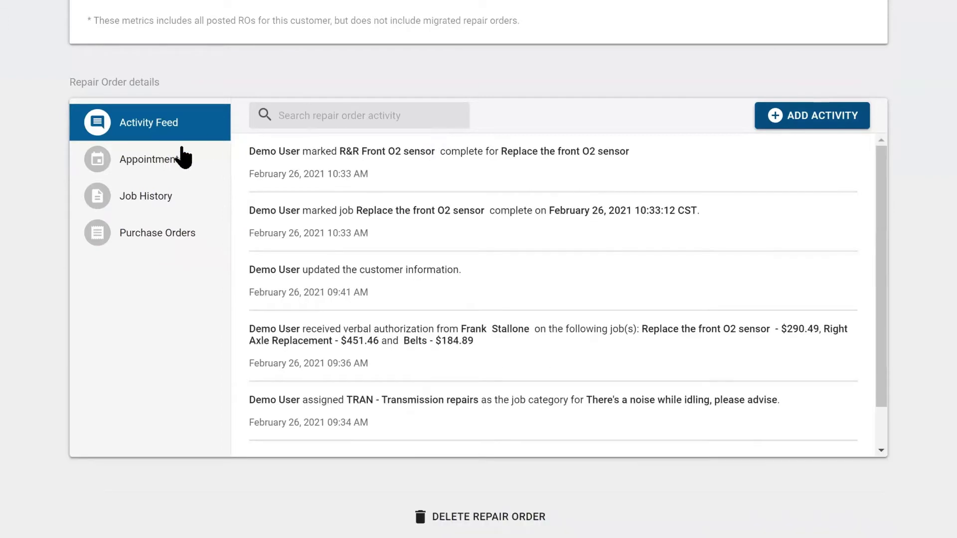
pyautogui.click(169, 162)
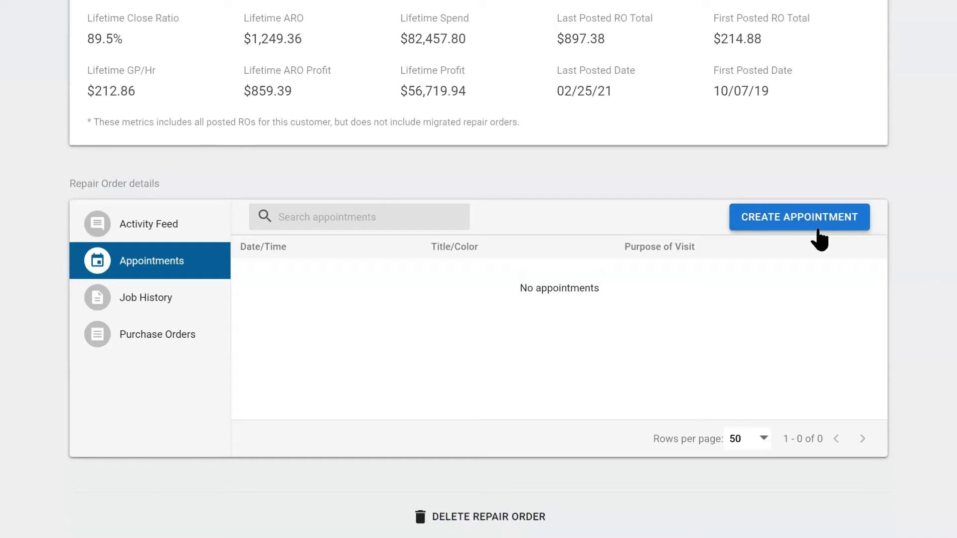
# Search the vehicle's job history for "coil" and view the actions available for the 02/25/21 Ignition Coil All replacement job
pyautogui.click(168, 309)
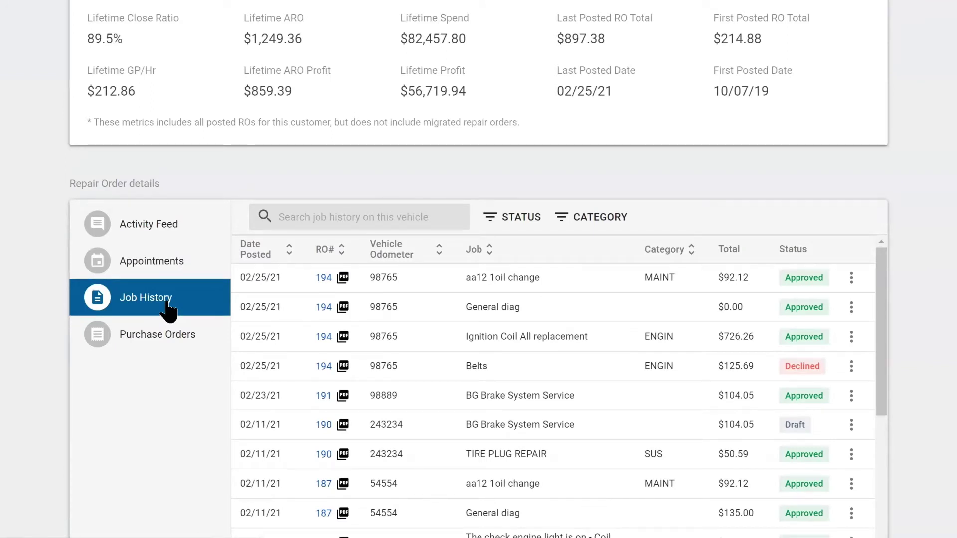
pyautogui.click(341, 225)
pyautogui.write('coil')
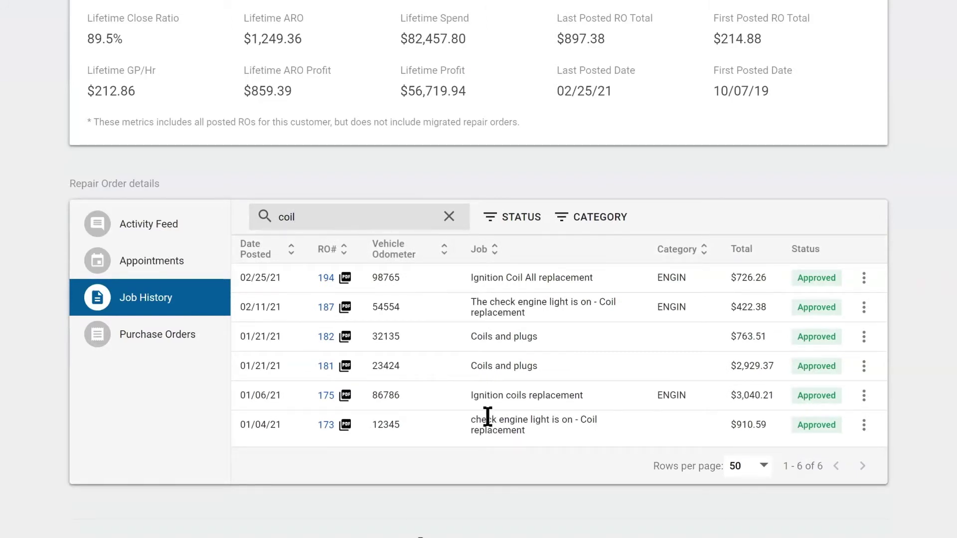
pyautogui.click(327, 286)
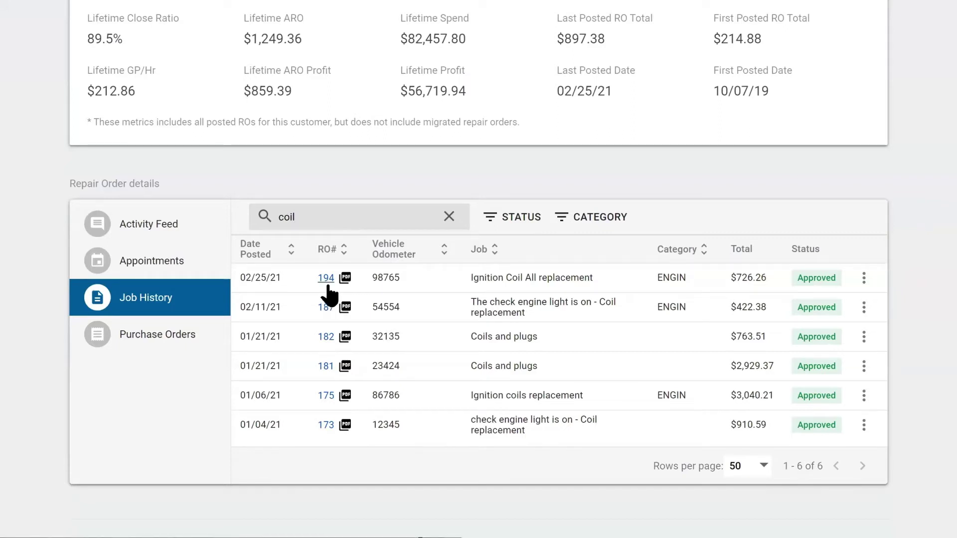
pyautogui.click(866, 280)
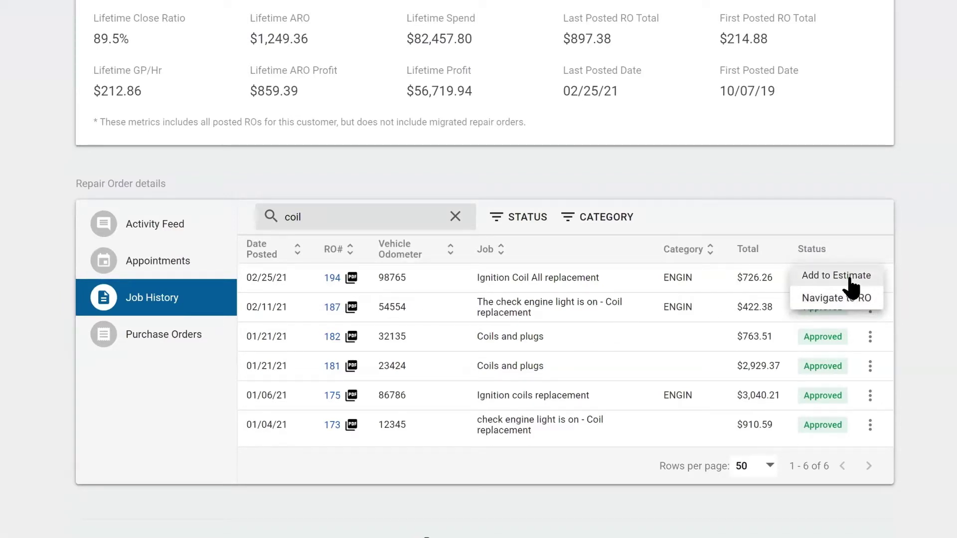
# Show the purchase orders linked to the repair order
pyautogui.click(174, 336)
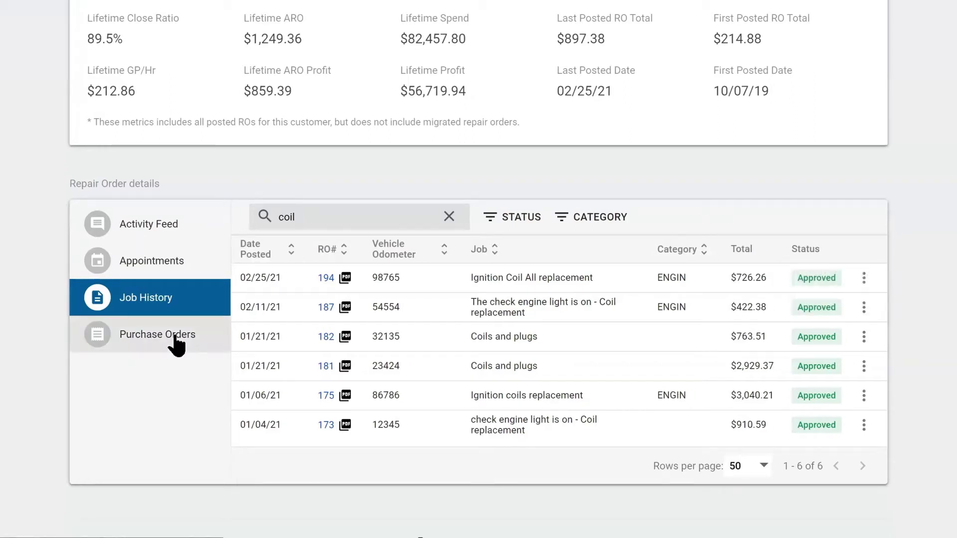
pyautogui.click(175, 339)
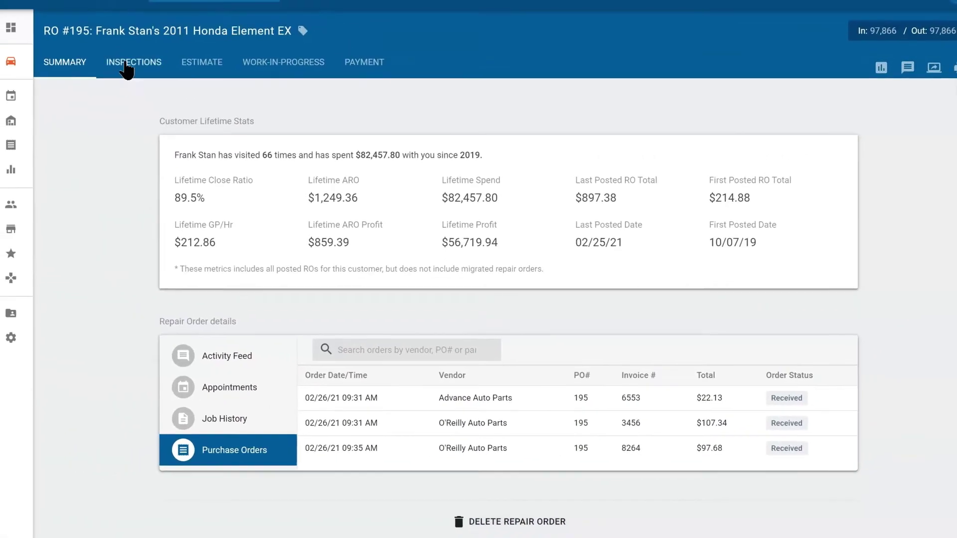
# Examine the repair order's 20 Point Inspection, including the Belts and Filters findings with photos, and the vehicle issues
pyautogui.click(128, 64)
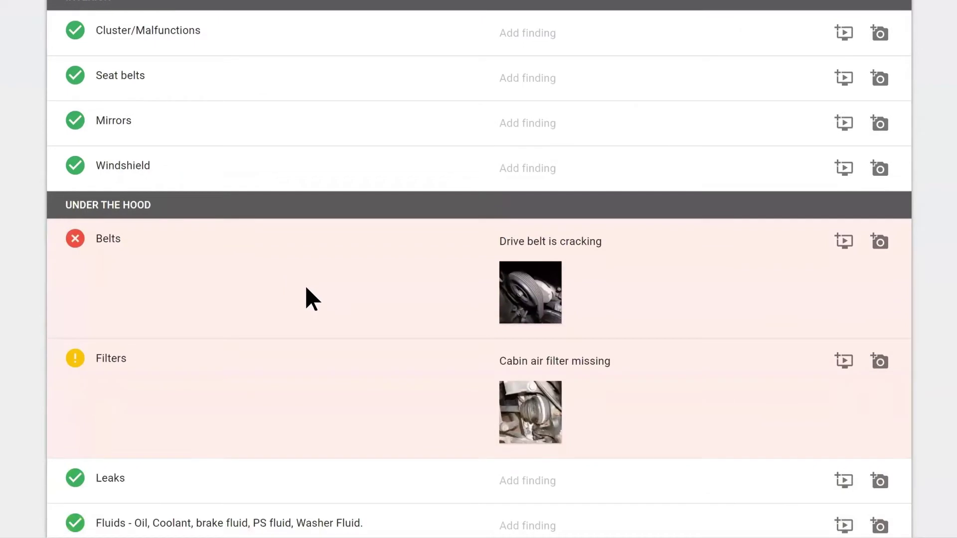
pyautogui.moveTo(507, 294)
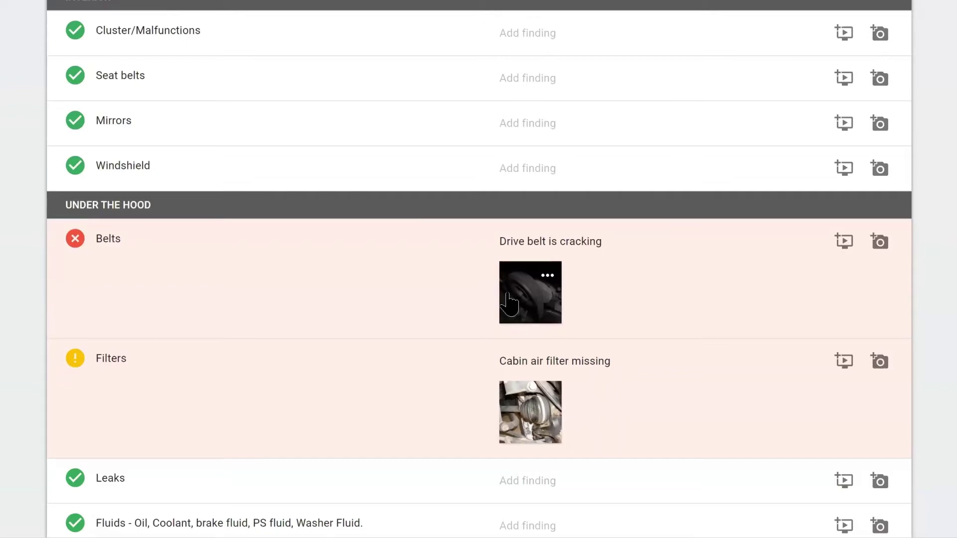
pyautogui.scroll(10, 453, 277)
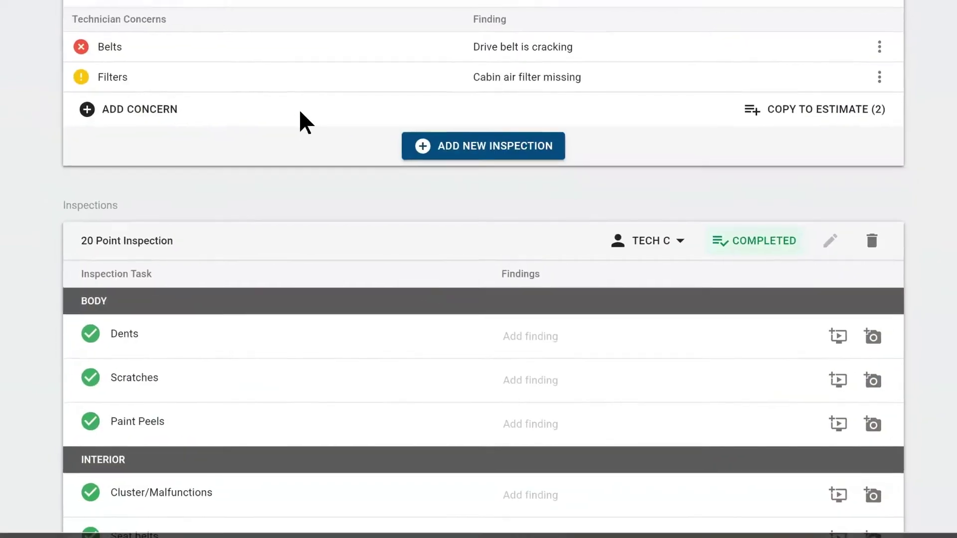
pyautogui.scroll(2, 302, 154)
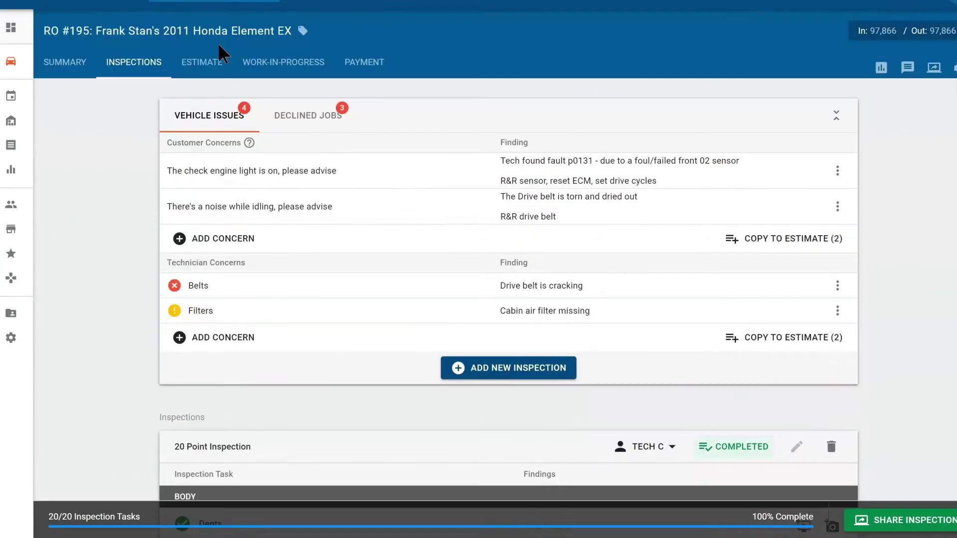
# Examine the estimate's customer and technician concerns and its jobs with labor, parts and authorizations
pyautogui.click(195, 65)
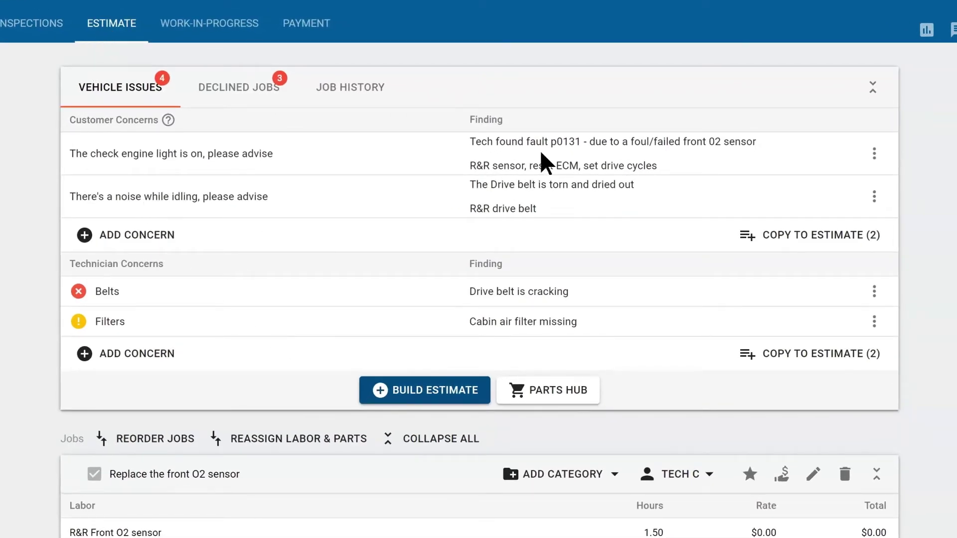
pyautogui.scroll(-5, 598, 338)
pyautogui.scroll(-7, 619, 444)
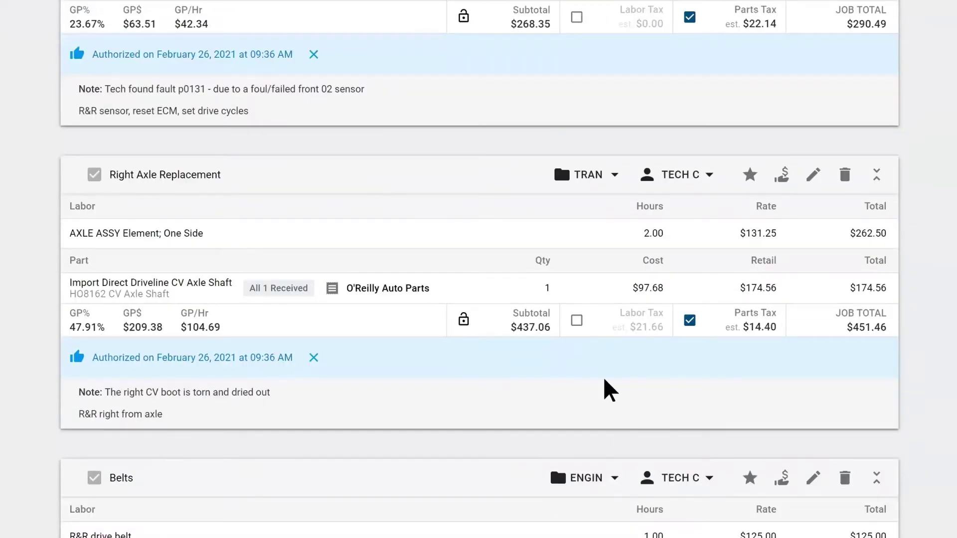
pyautogui.scroll(12, 578, 376)
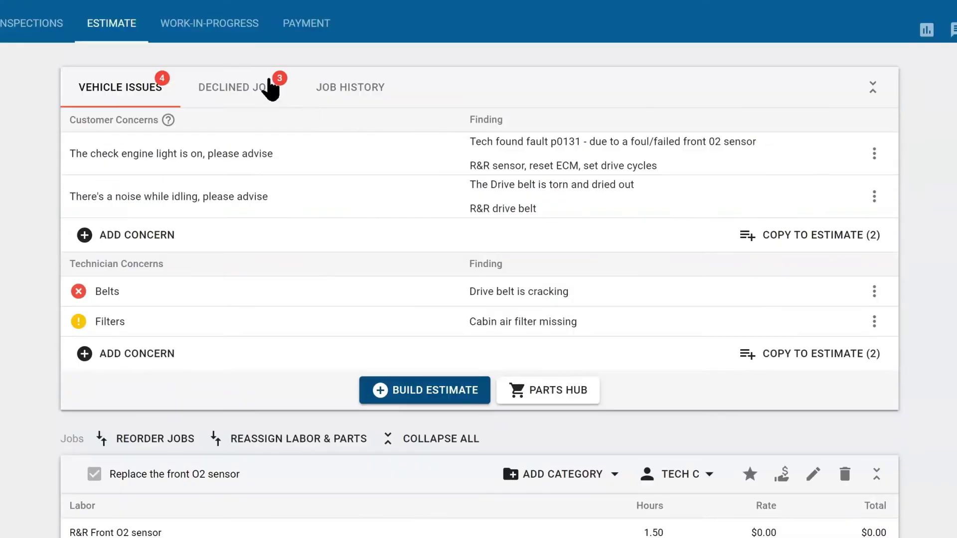
# Examine the repair order's work-in-progress jobs and the available work status options, leaving the status at In-Progress
pyautogui.click(237, 32)
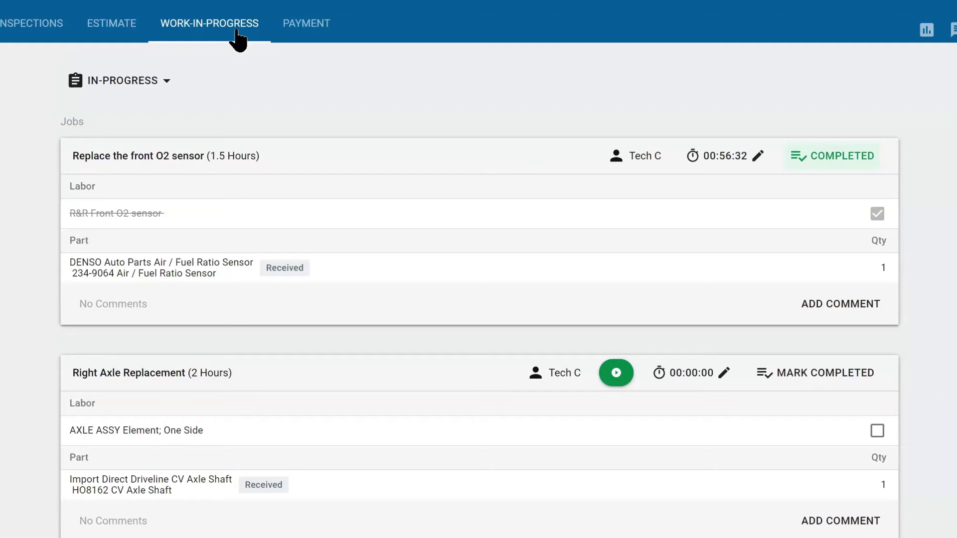
pyautogui.click(135, 89)
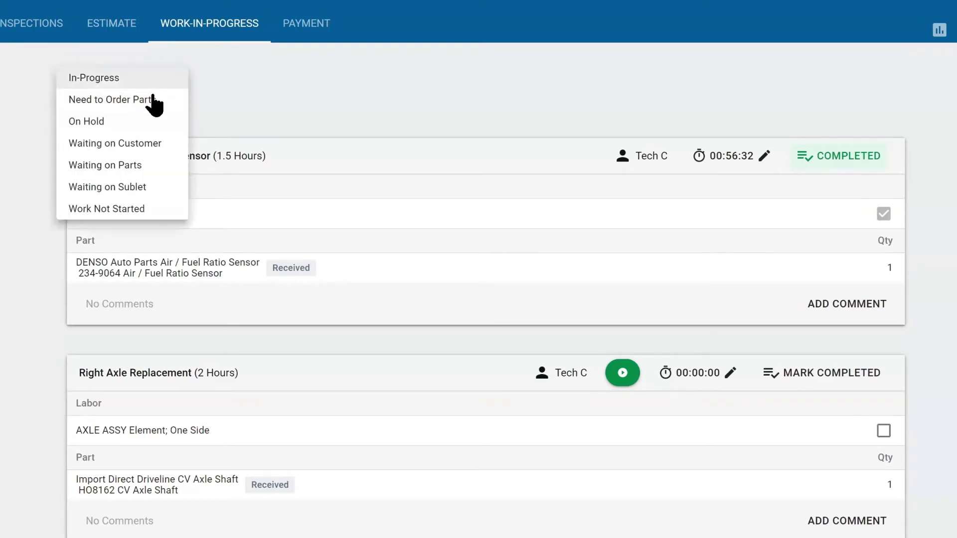
pyautogui.click(239, 107)
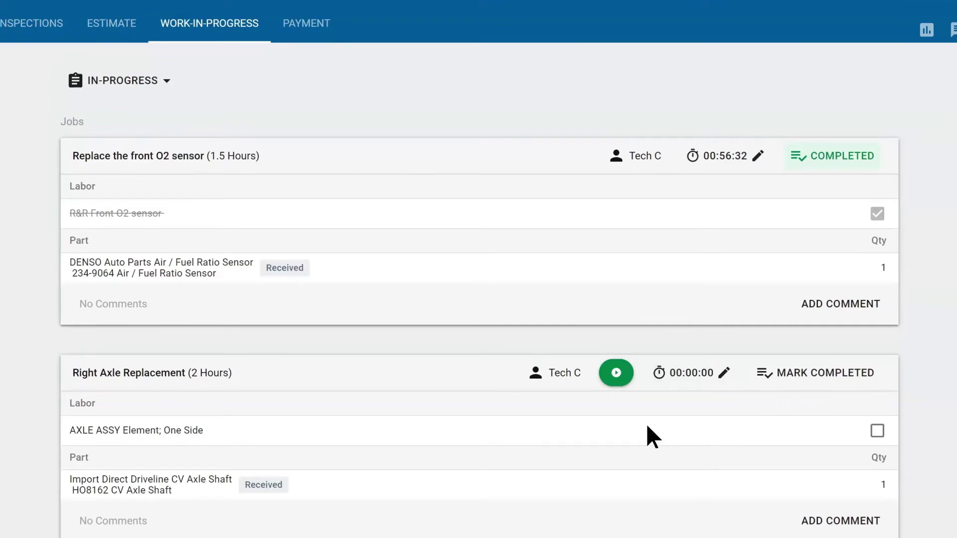
pyautogui.scroll(-2, 646, 424)
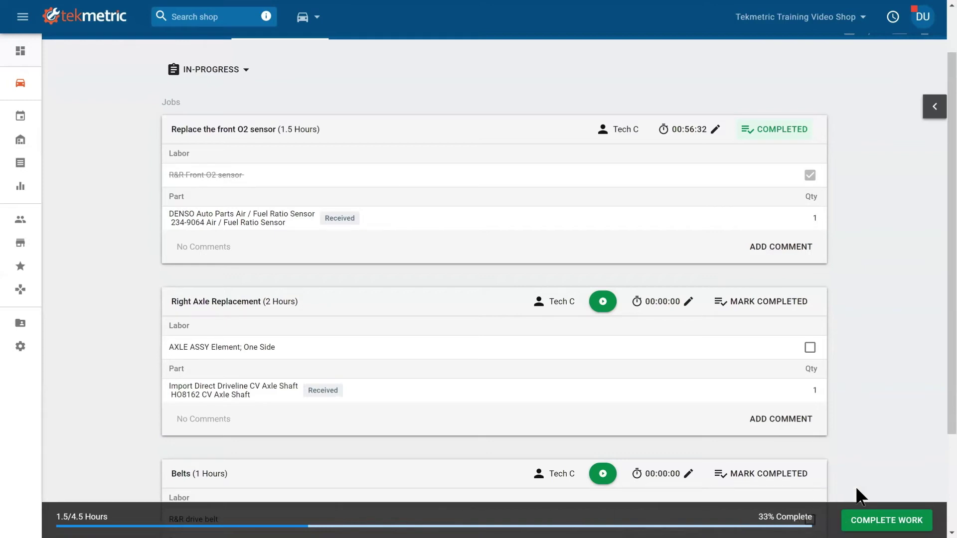
pyautogui.scroll(-3, 860, 496)
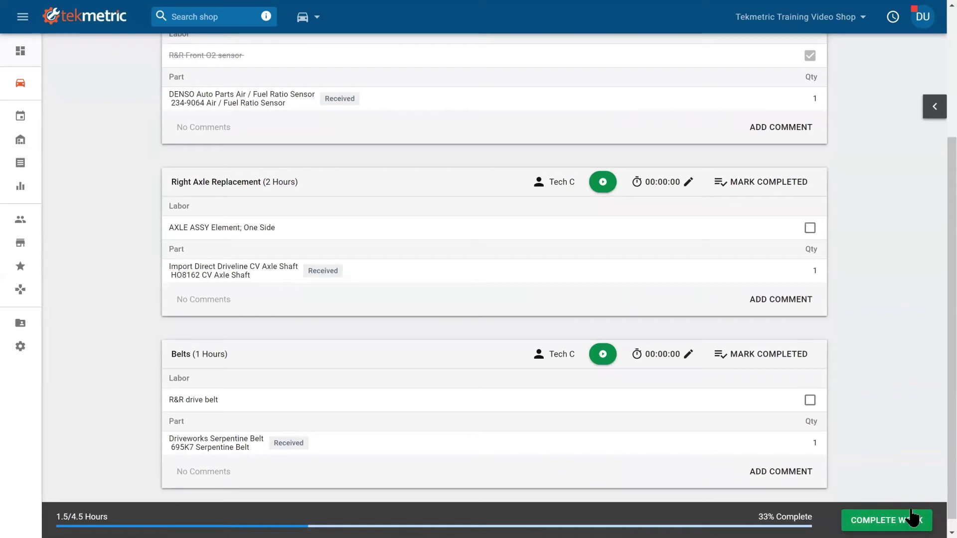
pyautogui.scroll(1, 892, 415)
pyautogui.scroll(4, 892, 418)
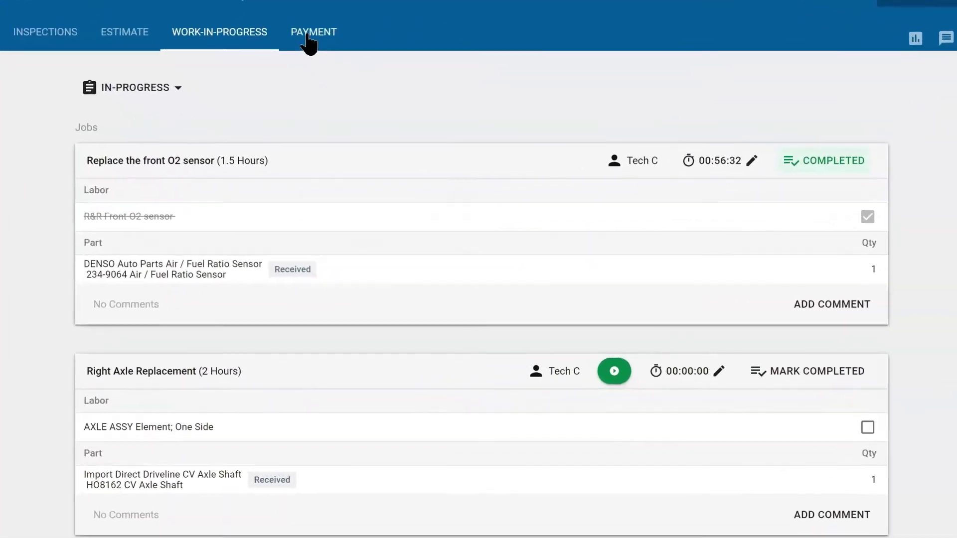
# View the repair order's payment methods, completed transactions and cost summary
pyautogui.click(354, 88)
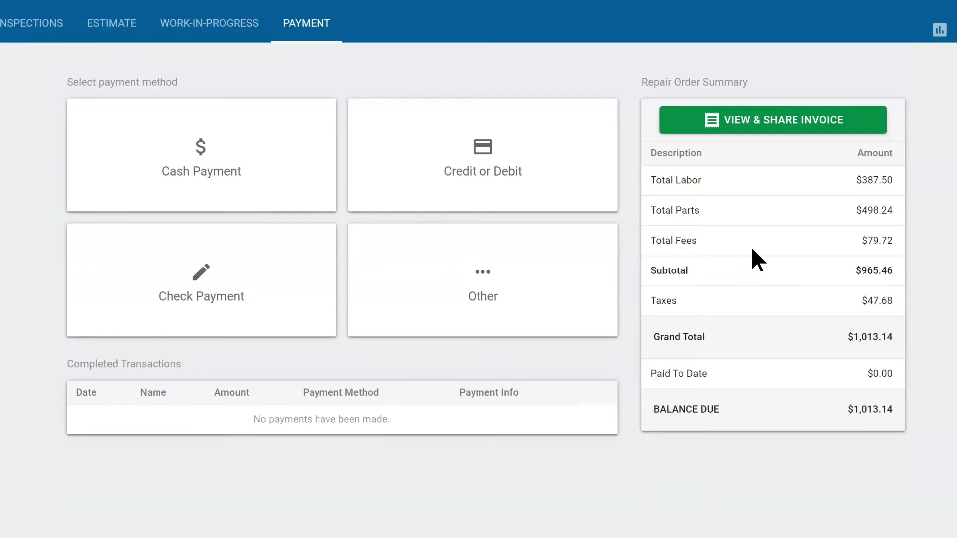
# Return to the repair order's summary and expand the sidebar with its repair order and vehicle details
pyautogui.click(219, 30)
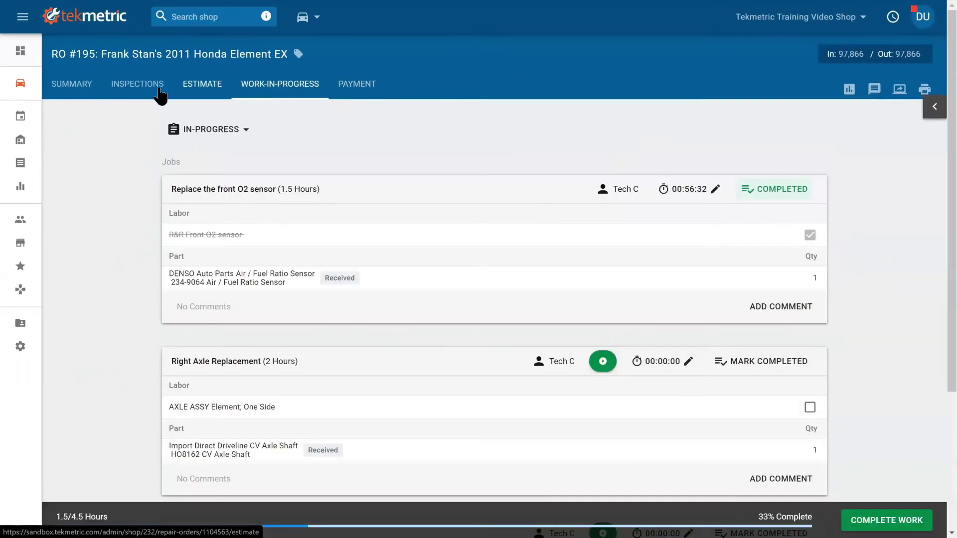
pyautogui.click(118, 90)
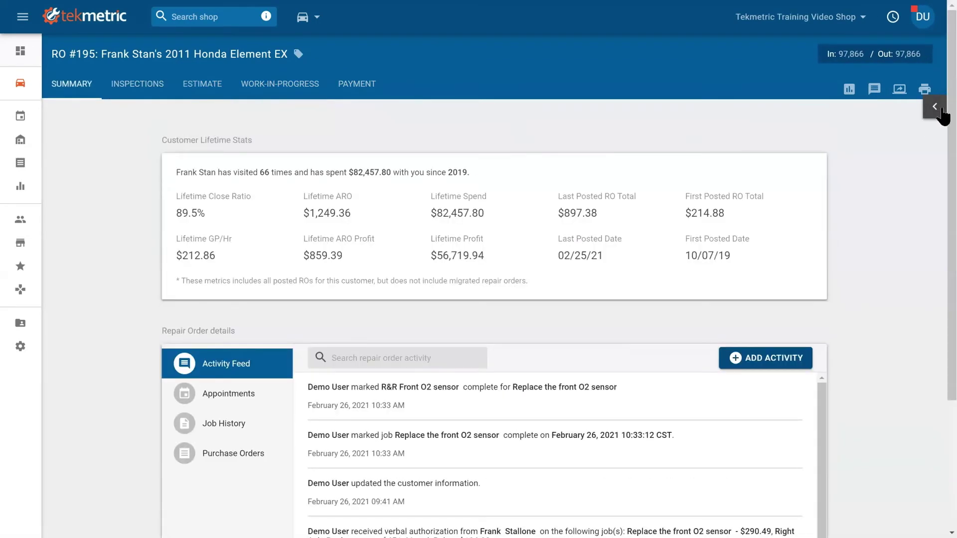
pyautogui.click(935, 107)
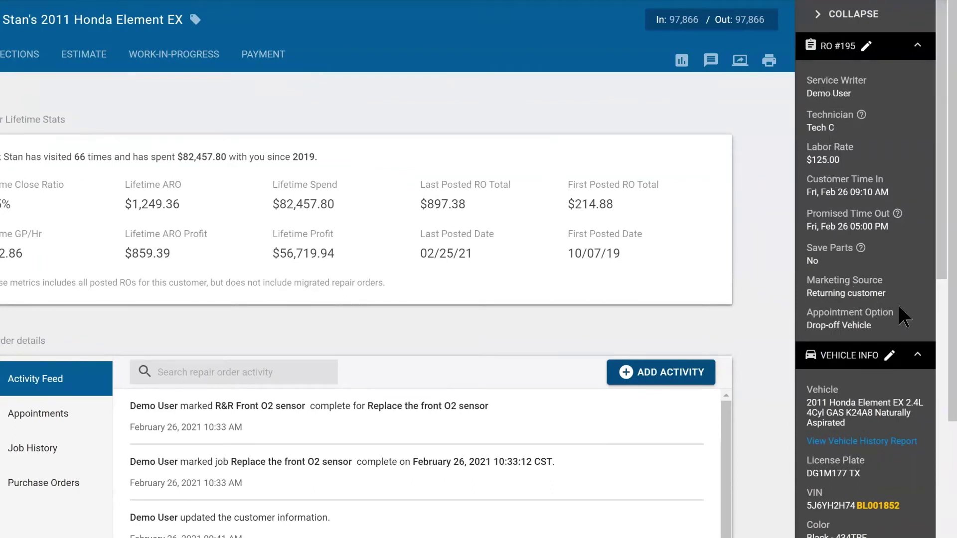
# Collapse the vehicle and customer sections of the sidebar and review the repair order section's service writer, technician, labor rate and time details
pyautogui.click(918, 355)
pyautogui.click(922, 382)
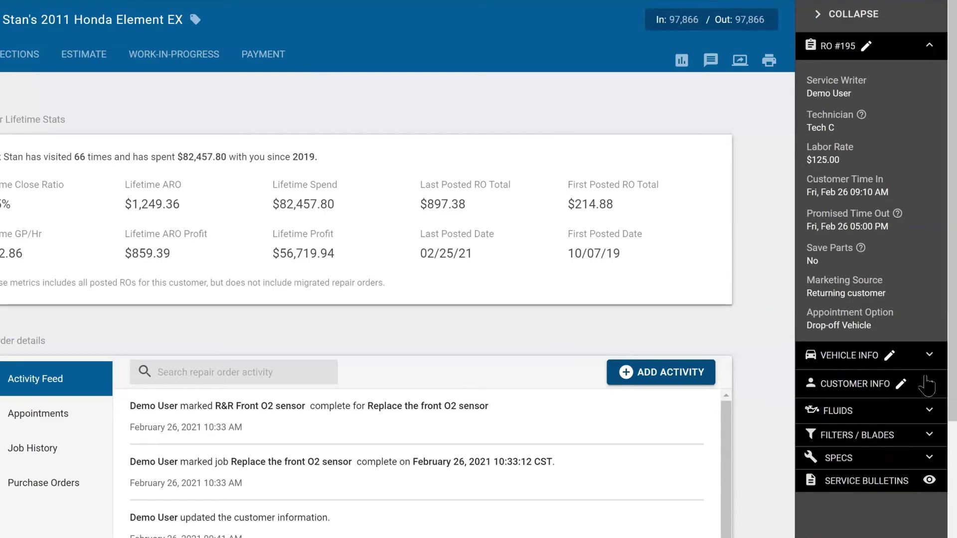
pyautogui.click(929, 46)
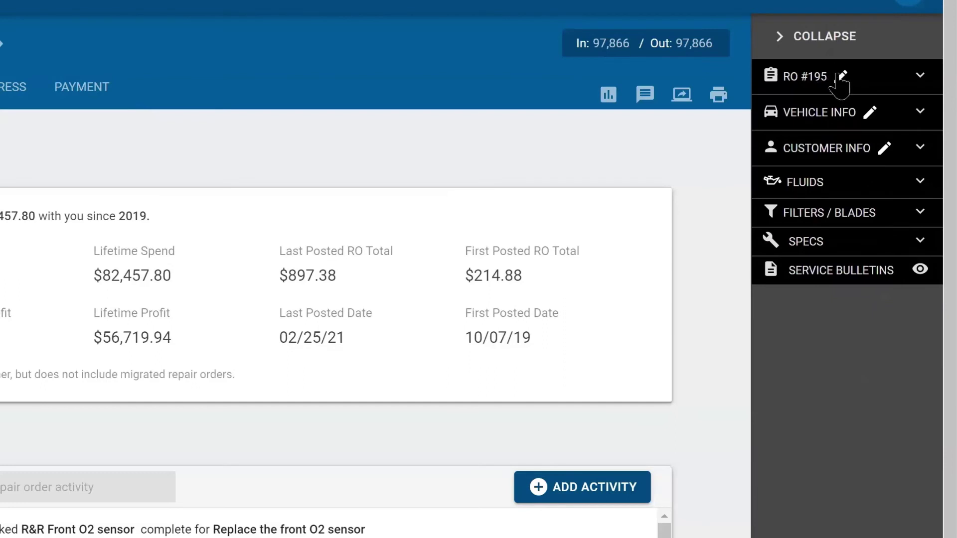
pyautogui.click(921, 78)
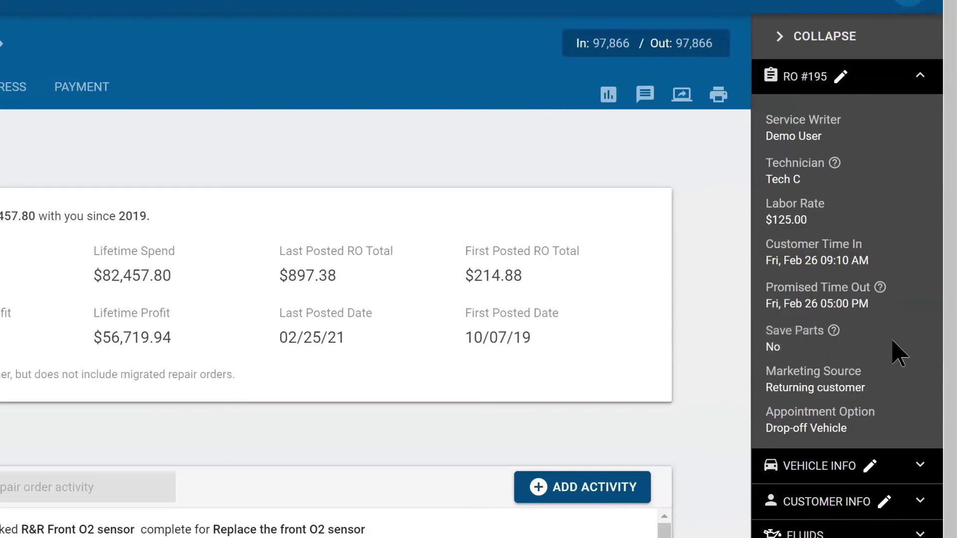
pyautogui.click(928, 85)
# Review the vehicle info section, including its CARFAX vehicle history report and the vehicle notes
pyautogui.click(926, 123)
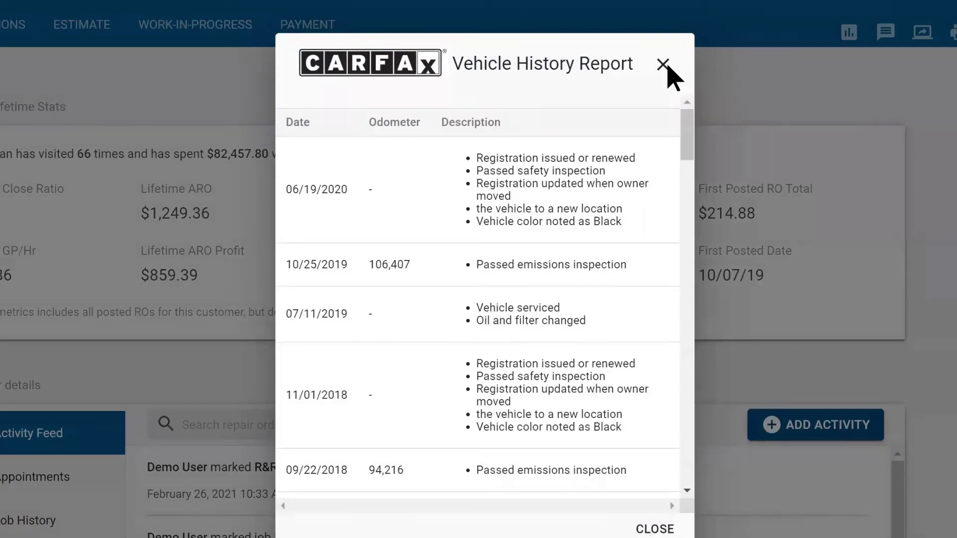
pyautogui.click(664, 68)
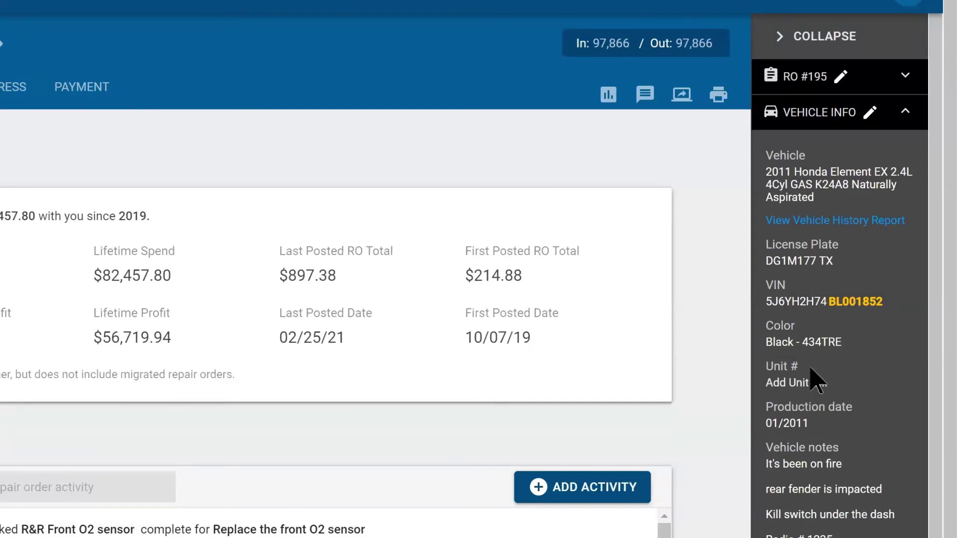
pyautogui.scroll(-2, 848, 391)
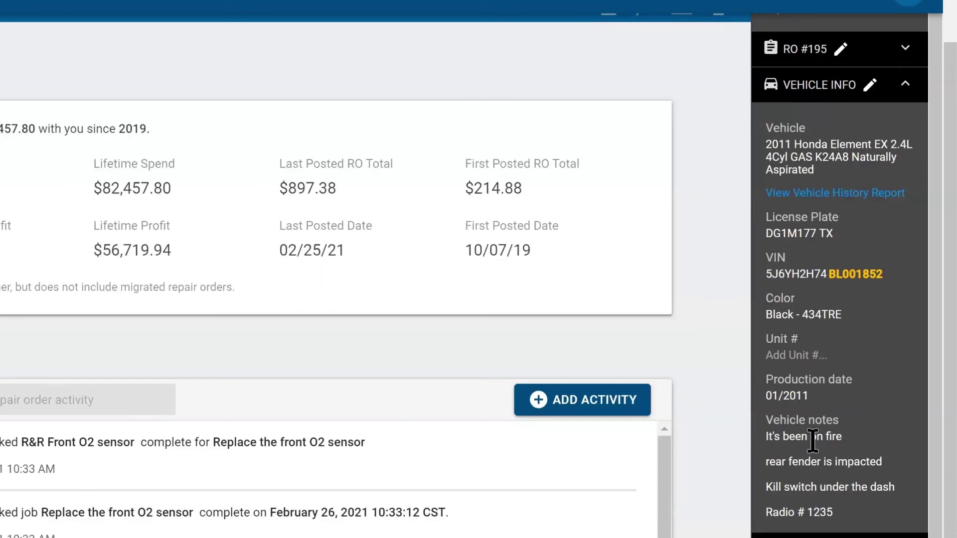
pyautogui.click(905, 88)
# View the customer info section's contact details and customer notes, and collapse it
pyautogui.click(921, 148)
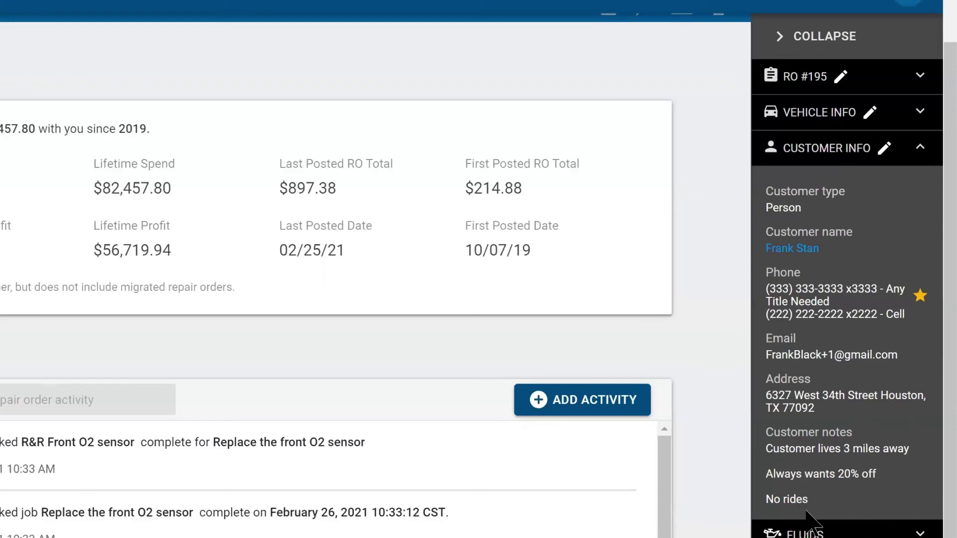
pyautogui.click(920, 148)
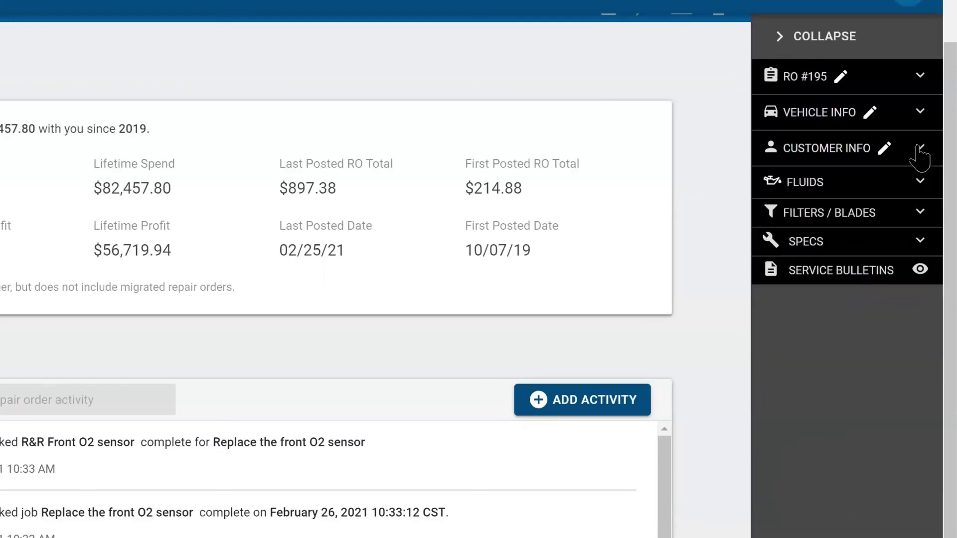
# Examine the vehicle's fluids section for fluid types and capacities, from engine oil to transfer case fluid, and collapse it
pyautogui.click(931, 187)
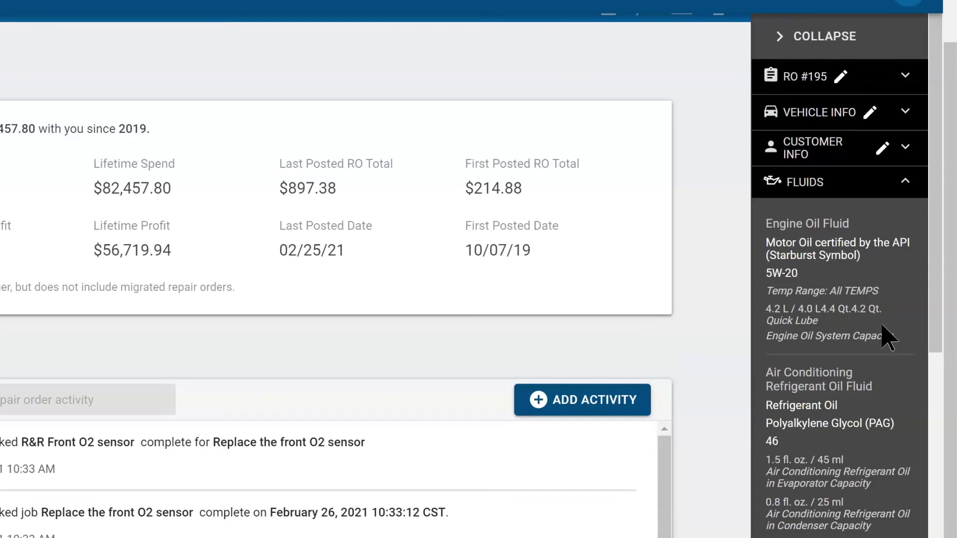
pyautogui.scroll(-3, 885, 338)
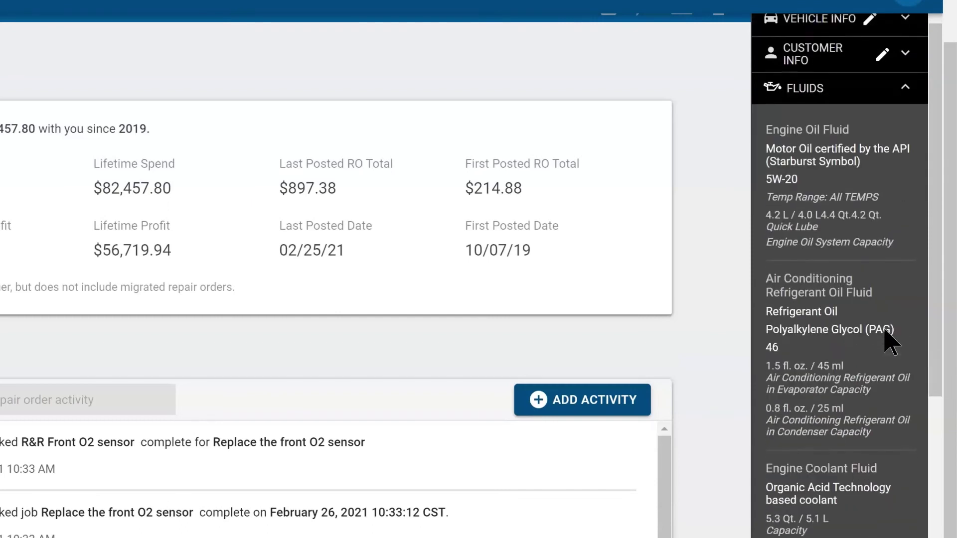
pyautogui.scroll(-5, 885, 337)
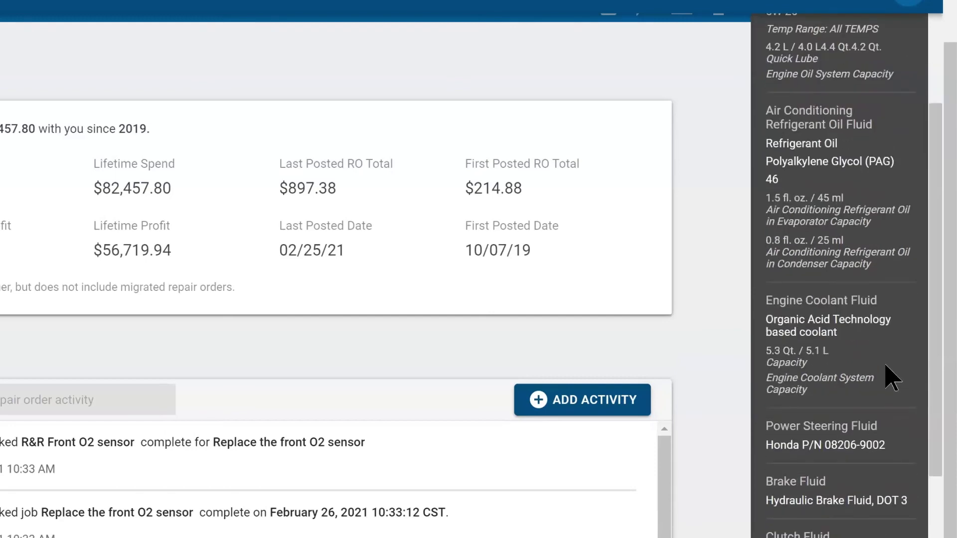
pyautogui.scroll(-7, 885, 364)
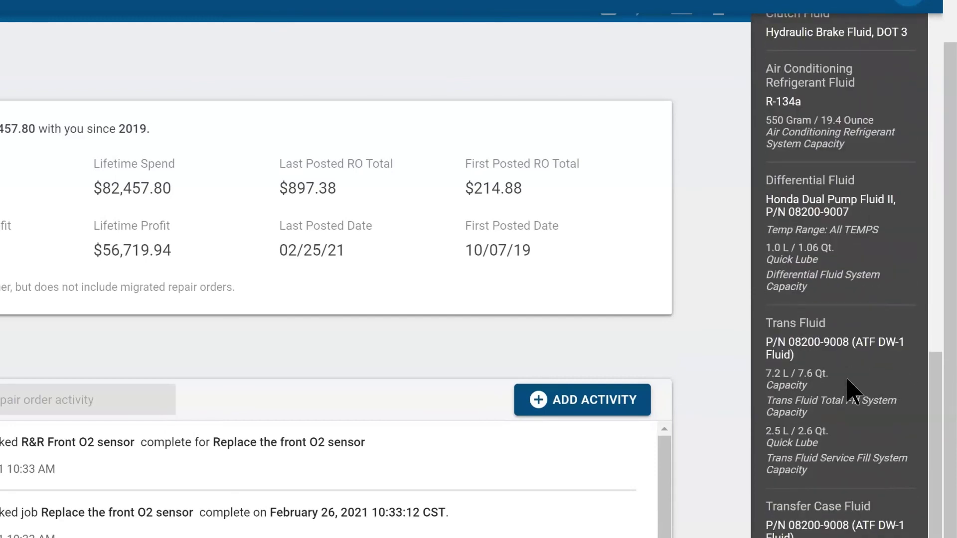
pyautogui.scroll(15, 855, 391)
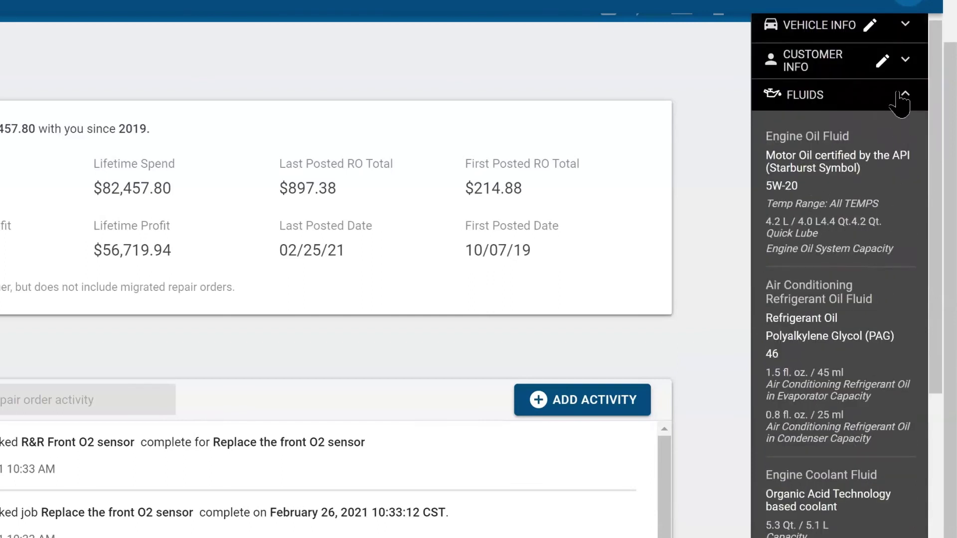
pyautogui.click(902, 95)
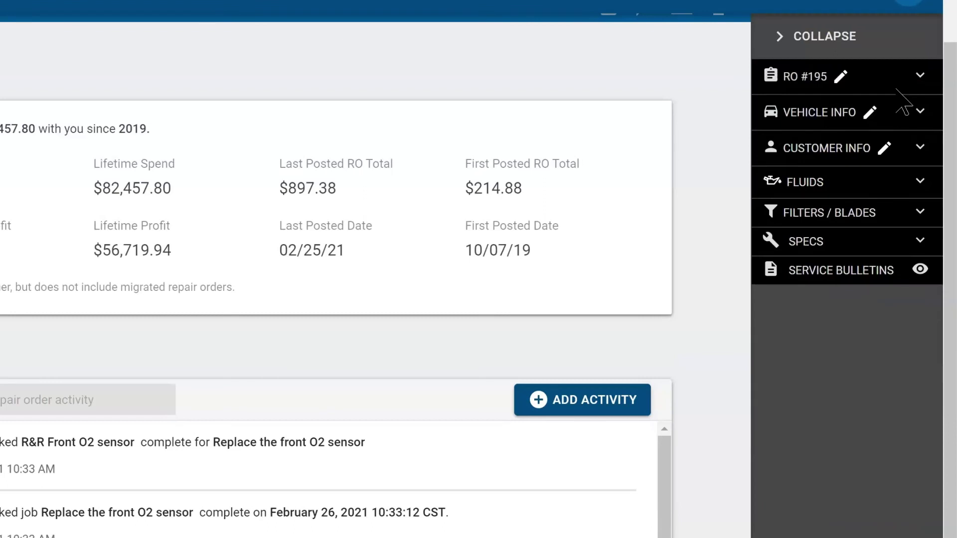
# Examine the filters and blades section for the part numbers by brand, from air filter to windshield wiper blade, and collapse it
pyautogui.click(920, 215)
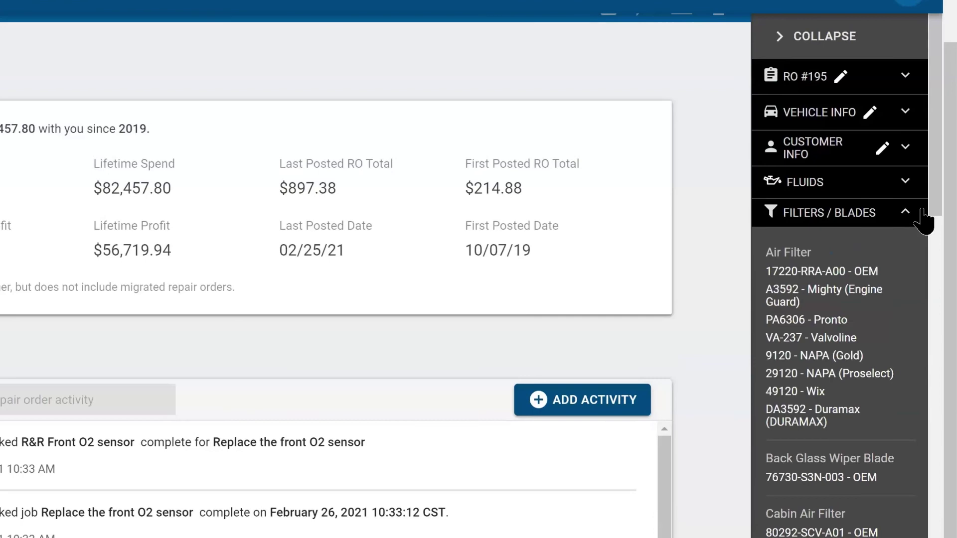
pyautogui.scroll(-2, 891, 449)
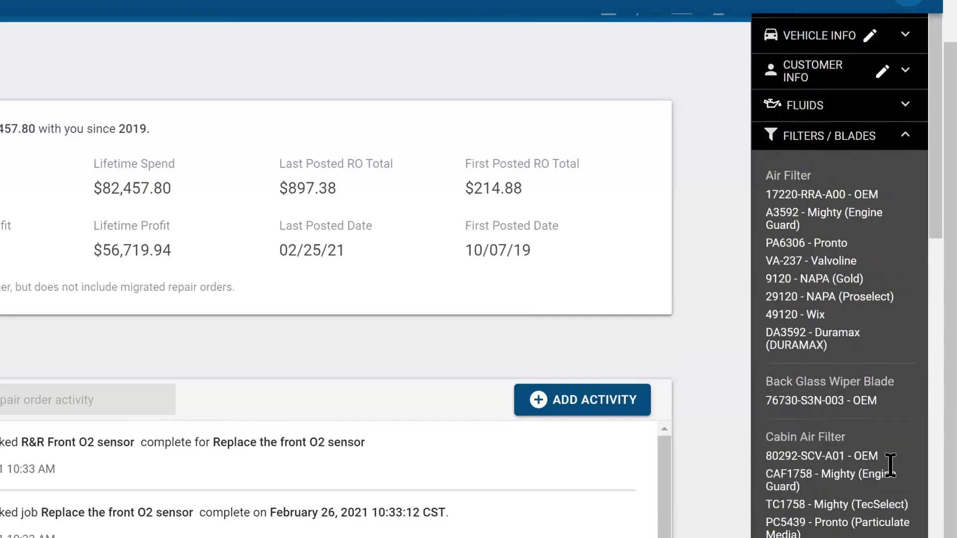
pyautogui.scroll(-3, 887, 438)
pyautogui.scroll(-2, 880, 321)
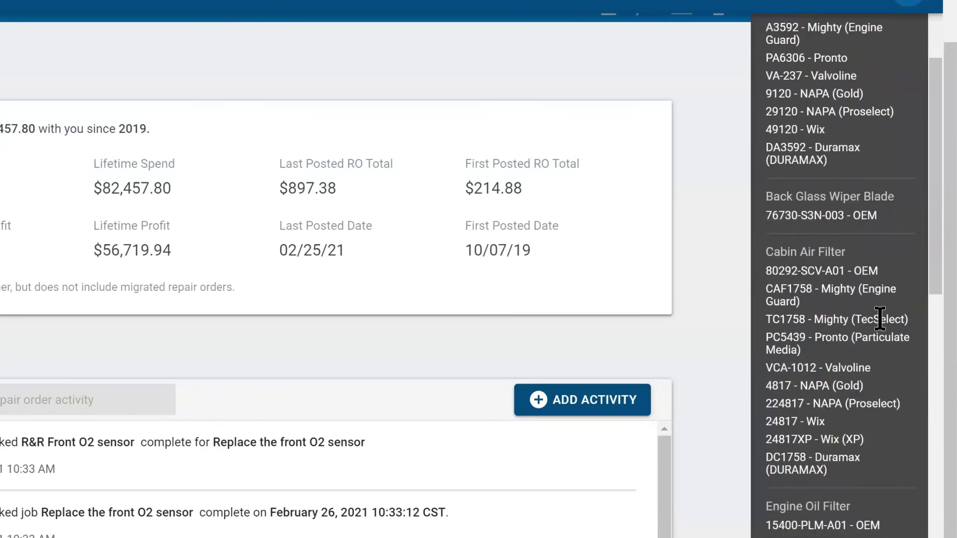
pyautogui.scroll(-4, 880, 329)
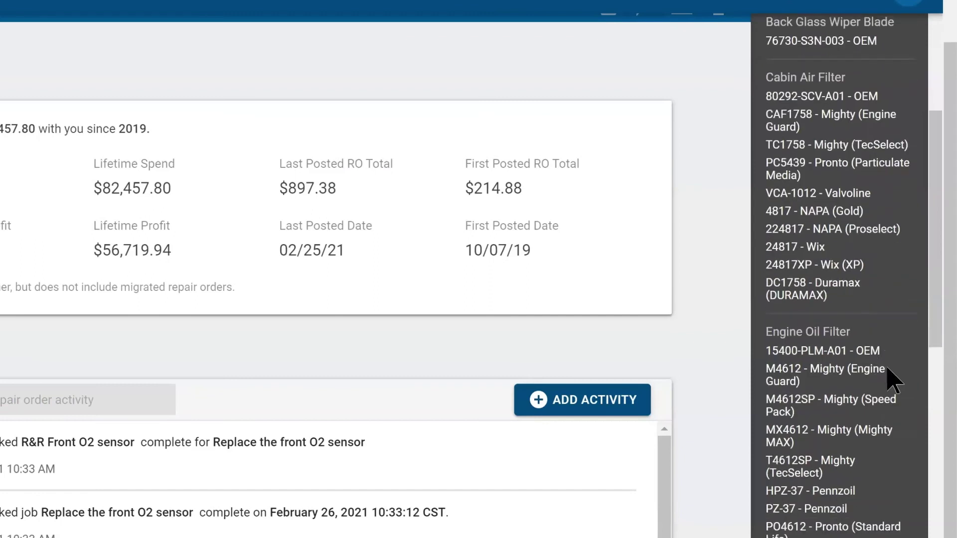
pyautogui.scroll(-2, 895, 381)
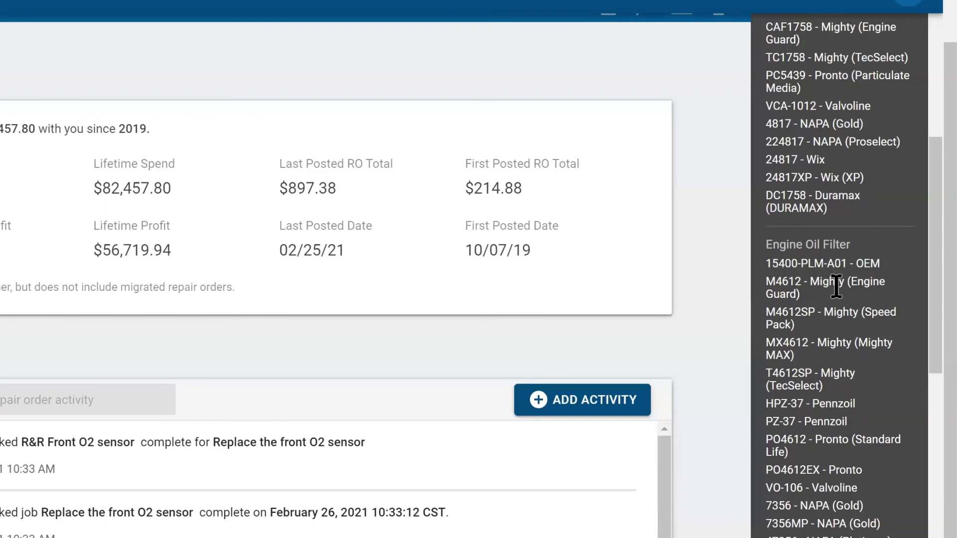
pyautogui.scroll(-5, 847, 304)
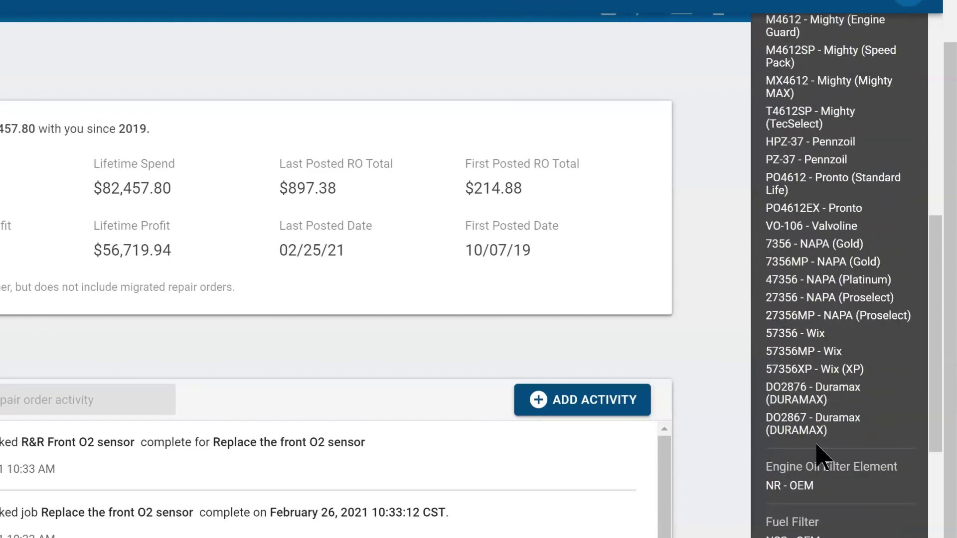
pyautogui.scroll(-8, 828, 423)
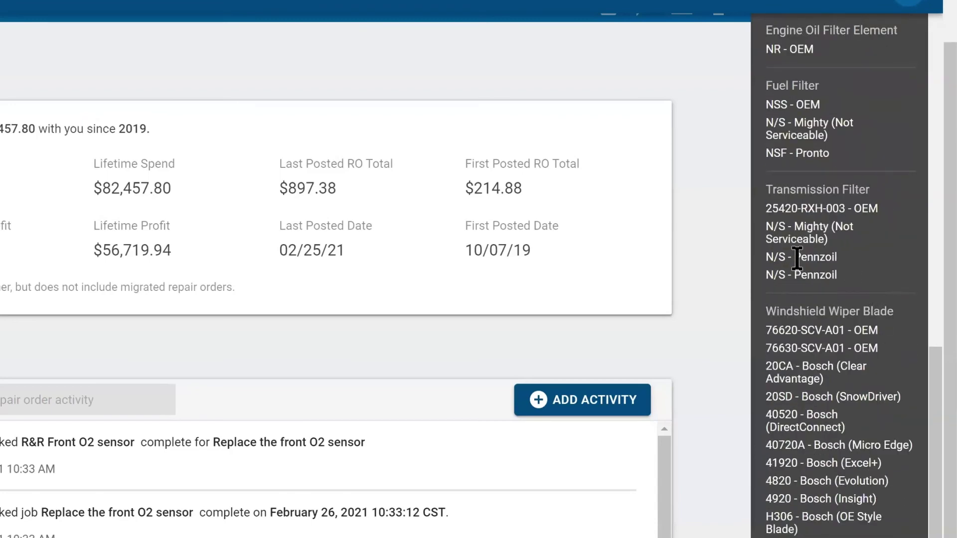
pyautogui.scroll(5, 850, 220)
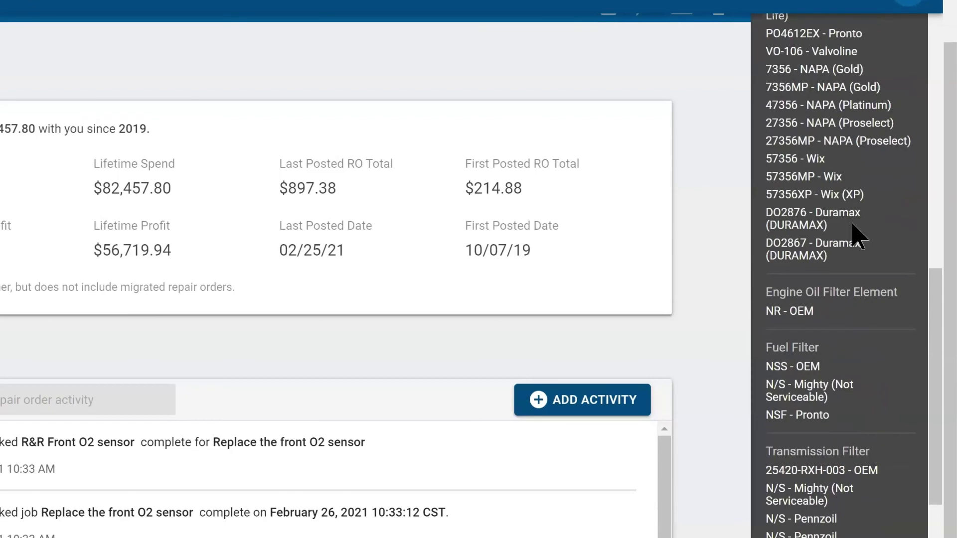
pyautogui.scroll(10, 897, 128)
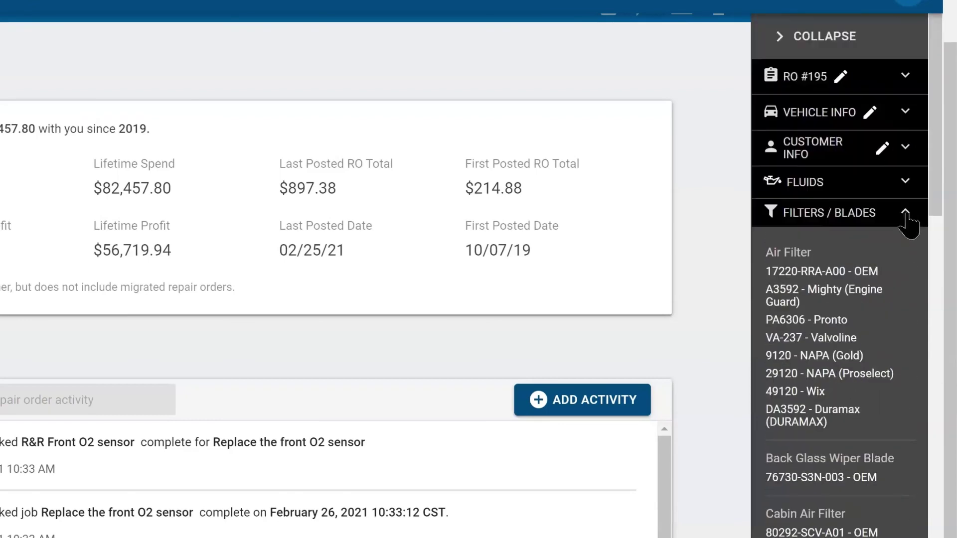
pyautogui.click(908, 216)
# Examine the vehicle's specs section for torque, tire and rim data and the oil life indicator reset procedure, and collapse it
pyautogui.click(920, 242)
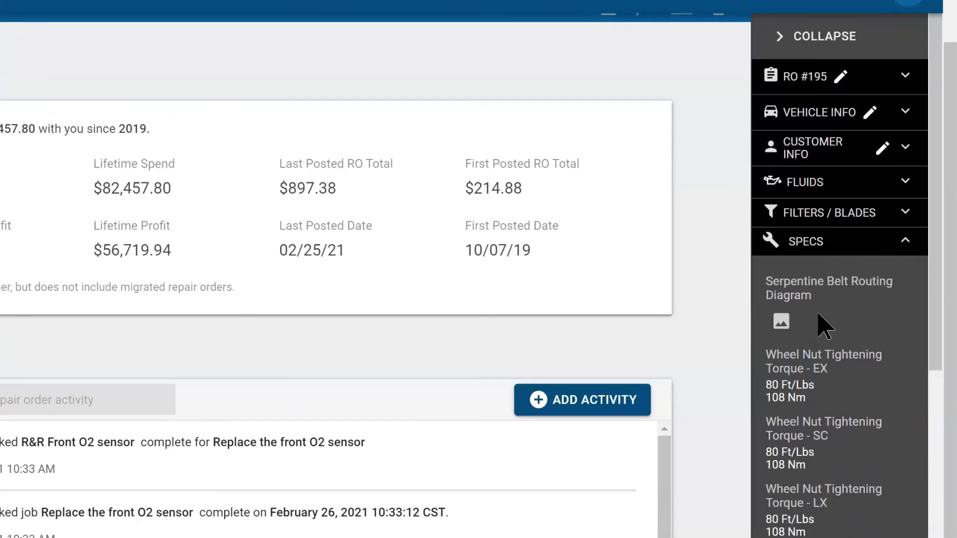
pyautogui.scroll(-2, 819, 319)
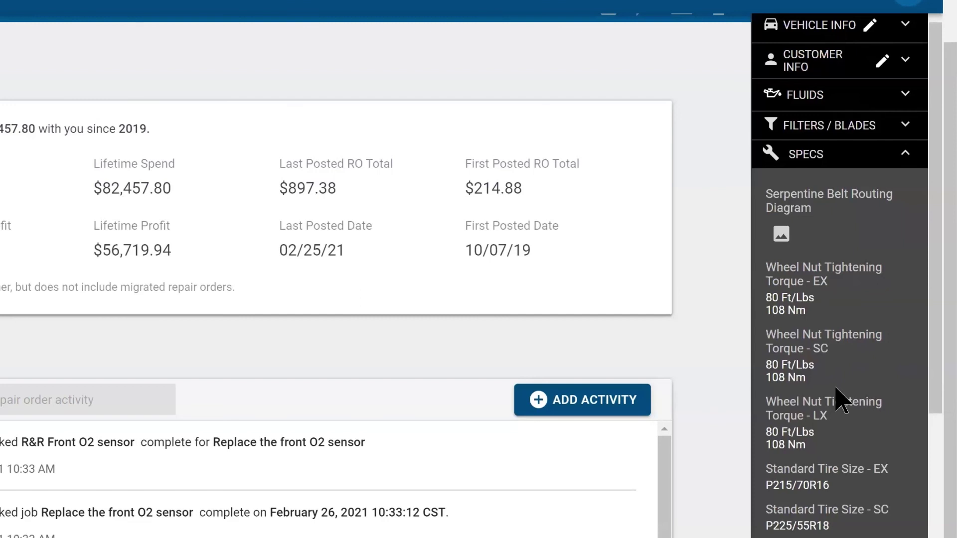
pyautogui.scroll(-5, 840, 400)
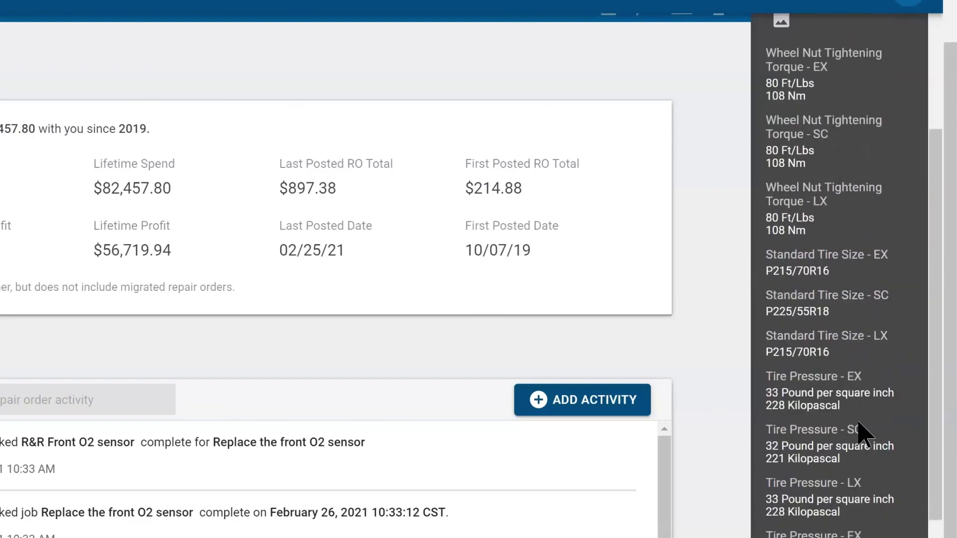
pyautogui.scroll(-10, 860, 428)
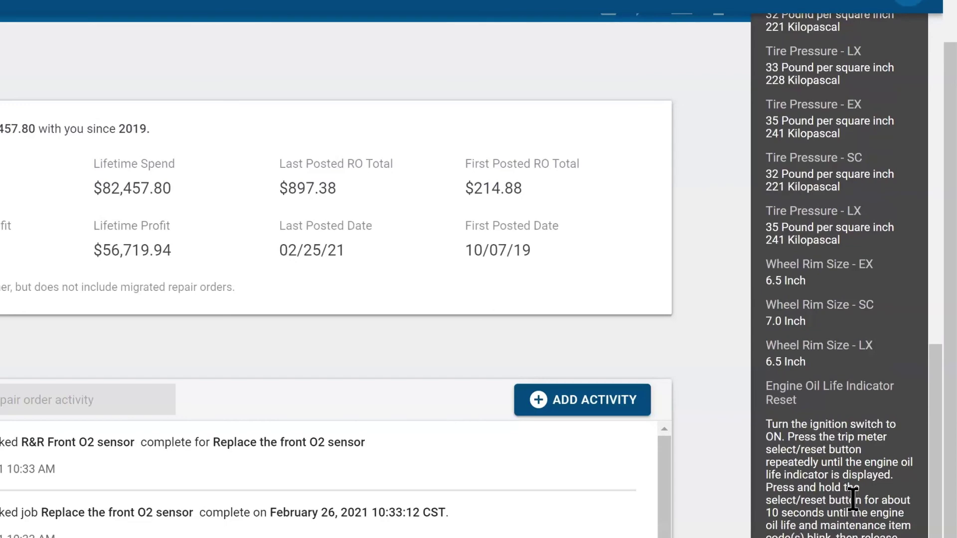
pyautogui.scroll(12, 850, 409)
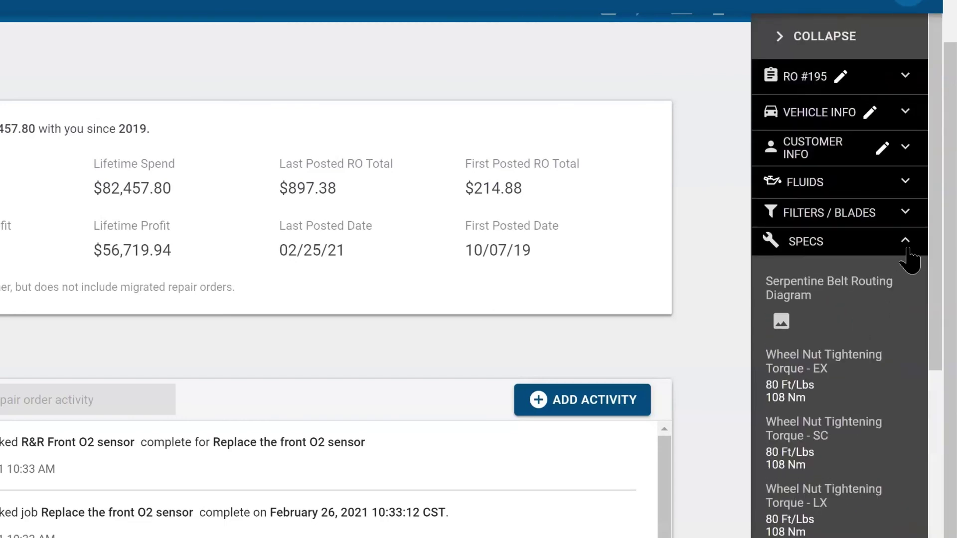
pyautogui.click(908, 250)
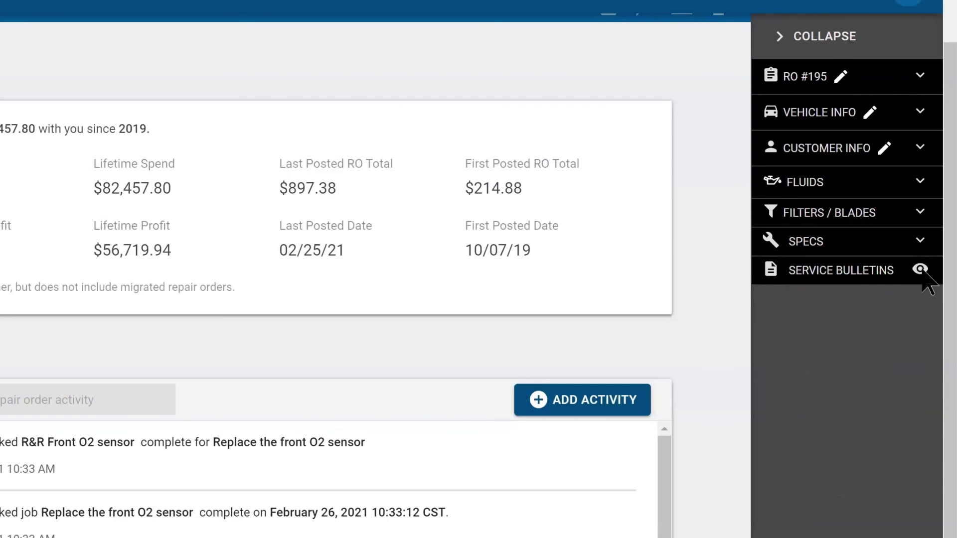
# Browse the vehicle's list of service bulletins and close it
pyautogui.click(920, 270)
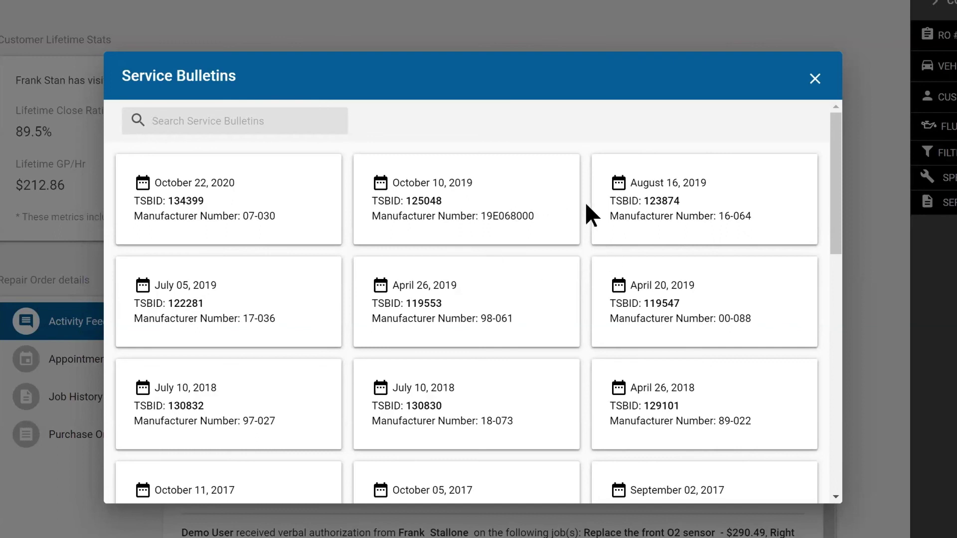
pyautogui.scroll(-5, 448, 284)
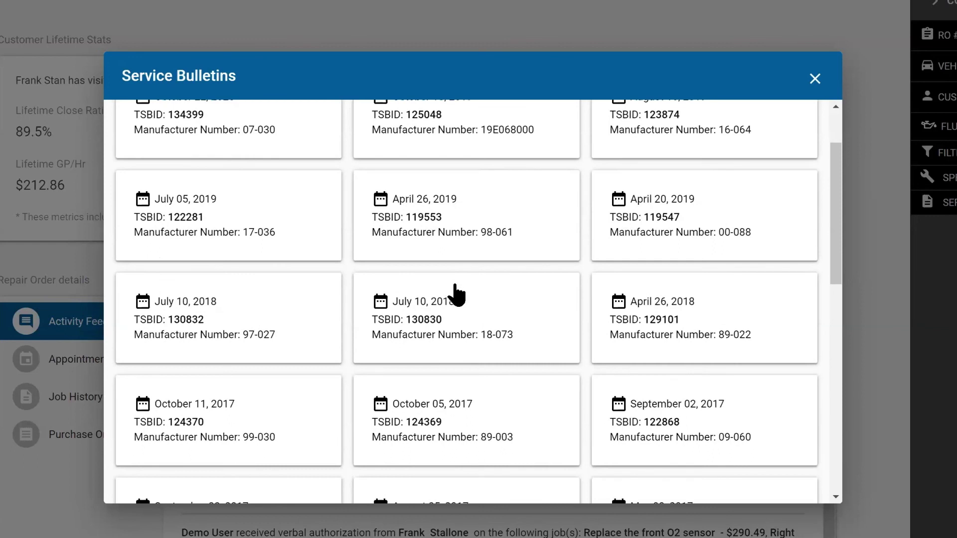
pyautogui.scroll(-3, 471, 300)
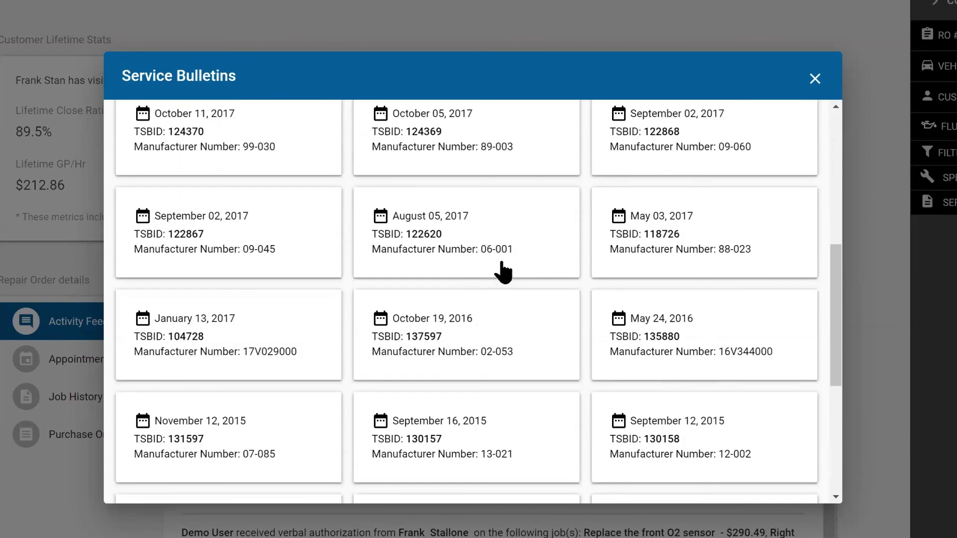
pyautogui.click(816, 79)
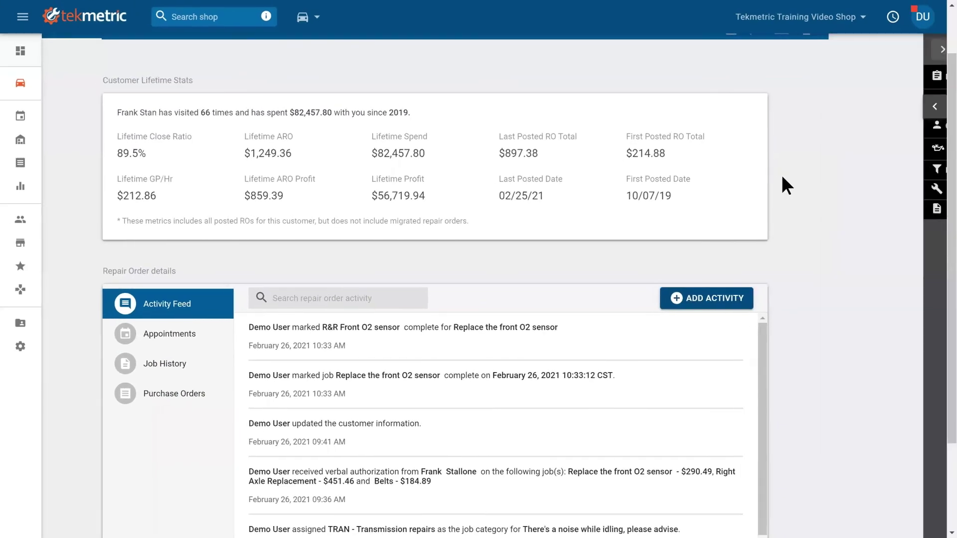